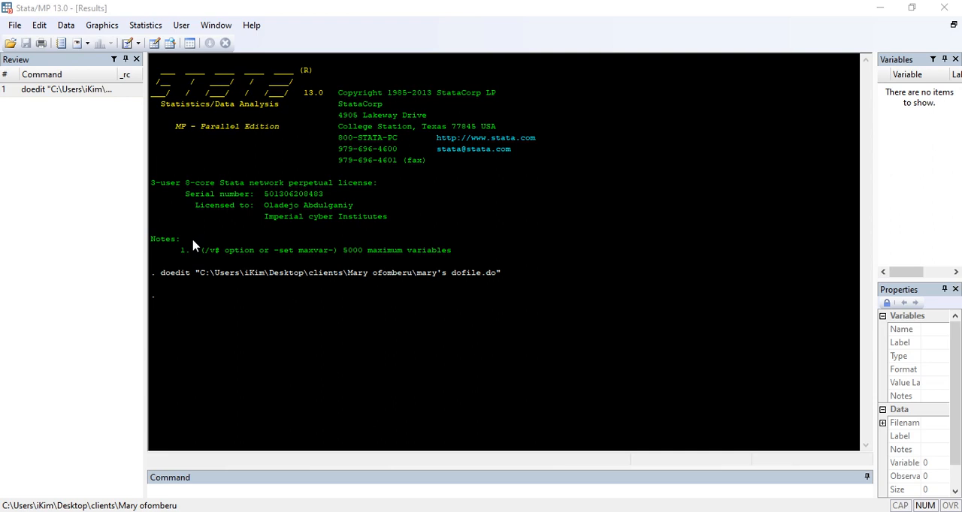
# - Try to open the dataset NGIR7BFL.DTA from the 2018 DHS data's NGIR7BDT folder, inside NDHS on the Desktop
pyautogui.click(15, 26)
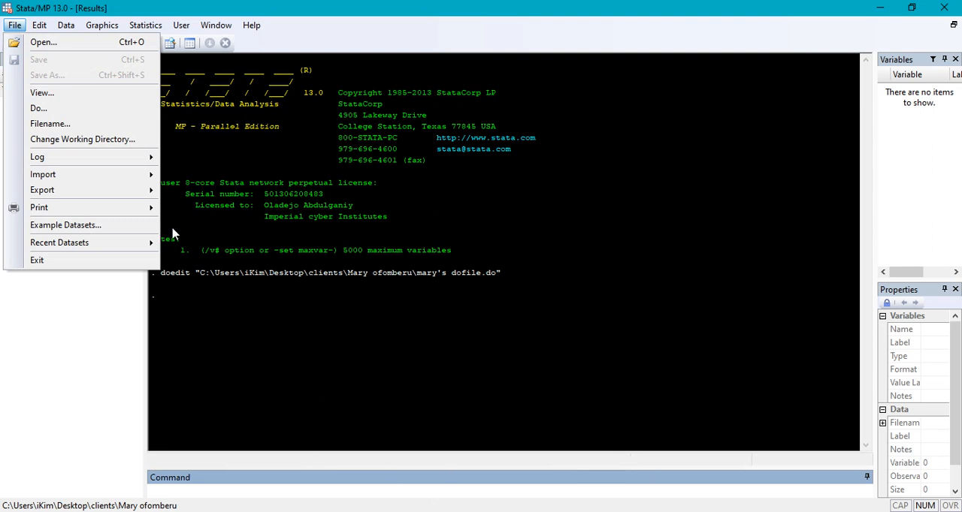
pyautogui.click(81, 43)
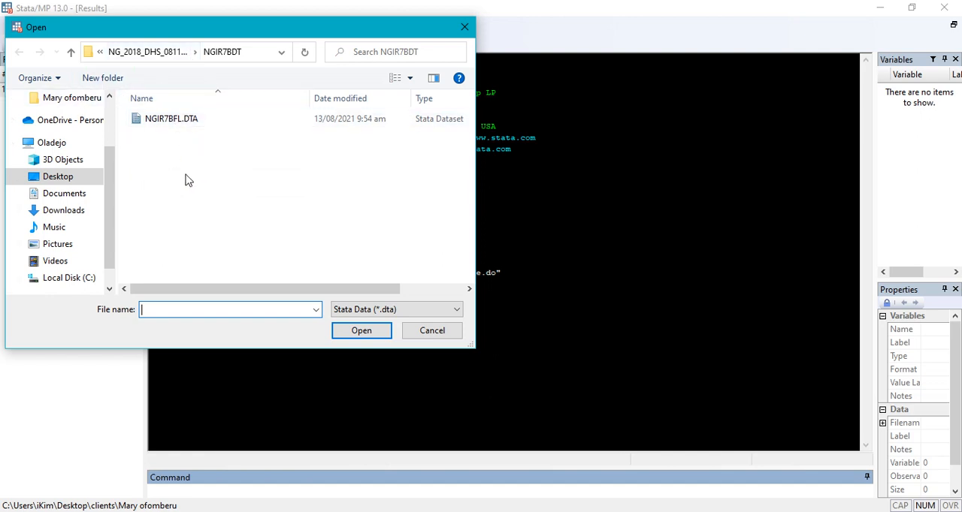
pyautogui.click(84, 180)
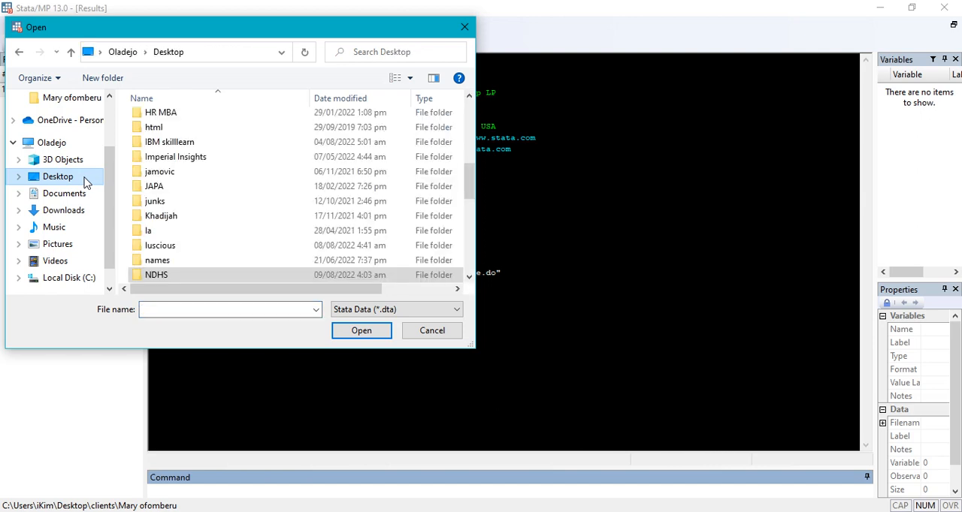
pyautogui.doubleClick(191, 278)
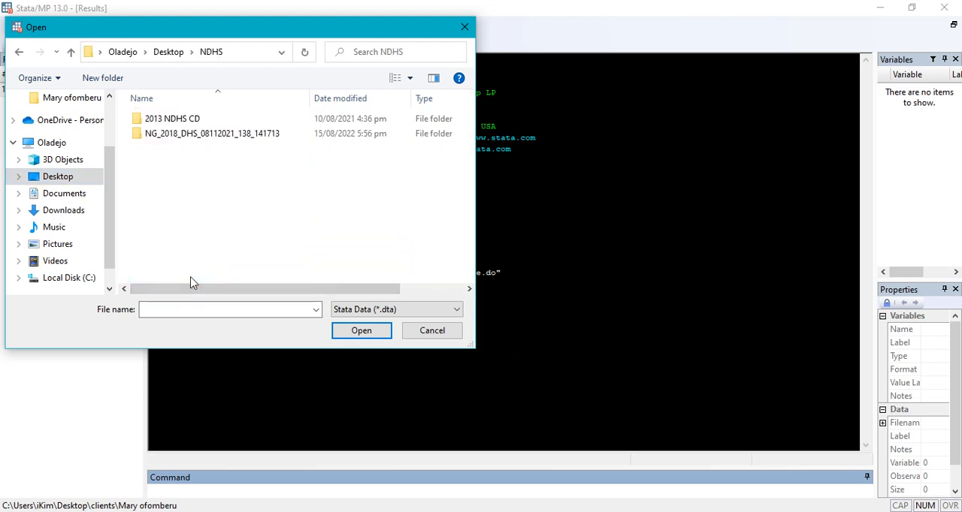
pyautogui.doubleClick(188, 134)
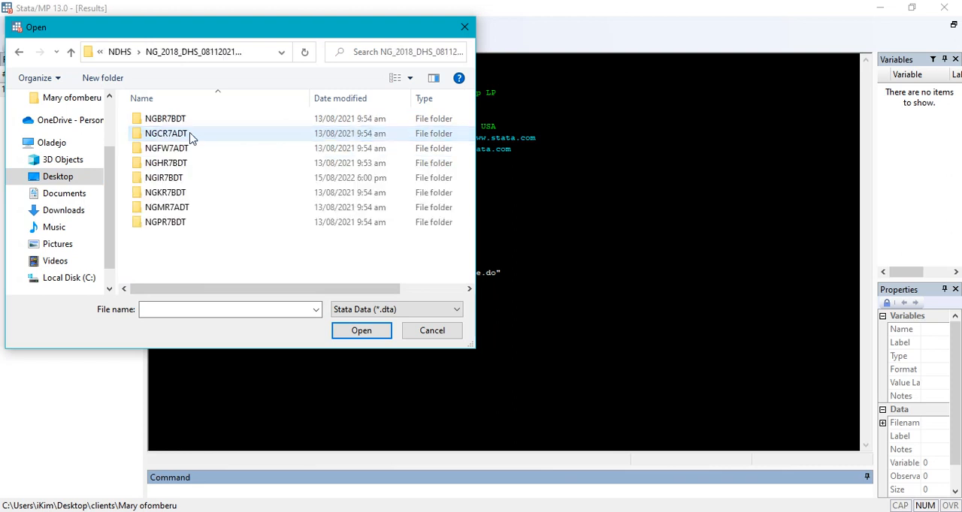
pyautogui.doubleClick(174, 180)
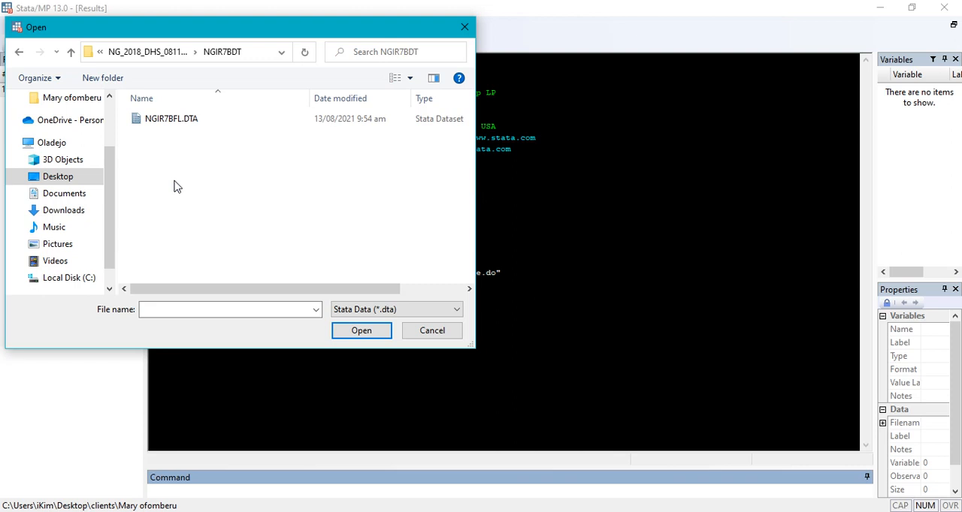
pyautogui.click(160, 123)
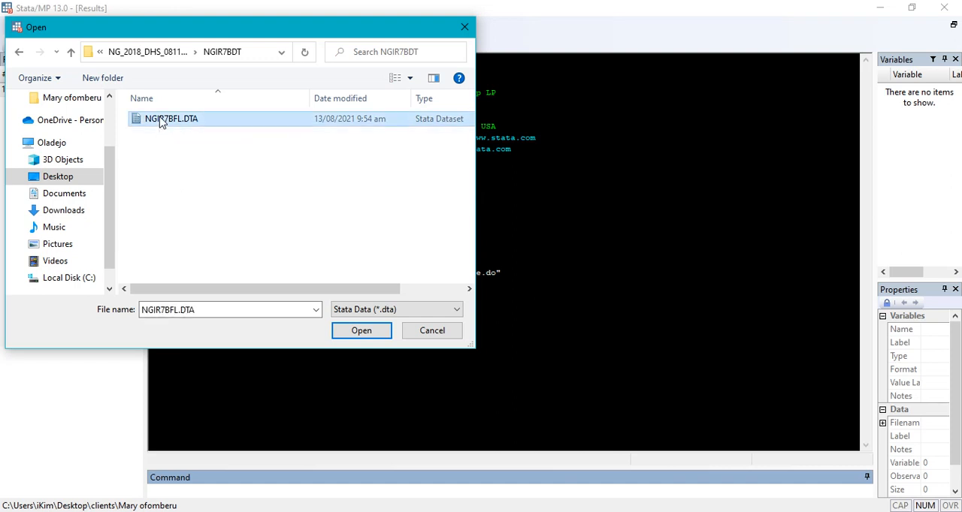
pyautogui.click(359, 333)
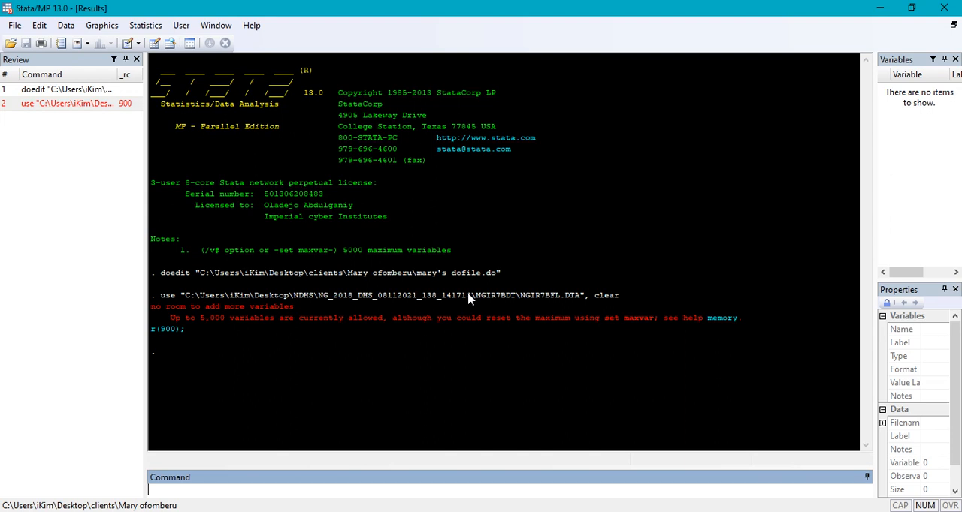
# - Raise the maximum number of variables allowed to 32000 with the set maxvar command
pyautogui.click(274, 488)
pyautogui.write('as')
pyautogui.press('BackSpace')
pyautogui.write('set maxvar 32000')
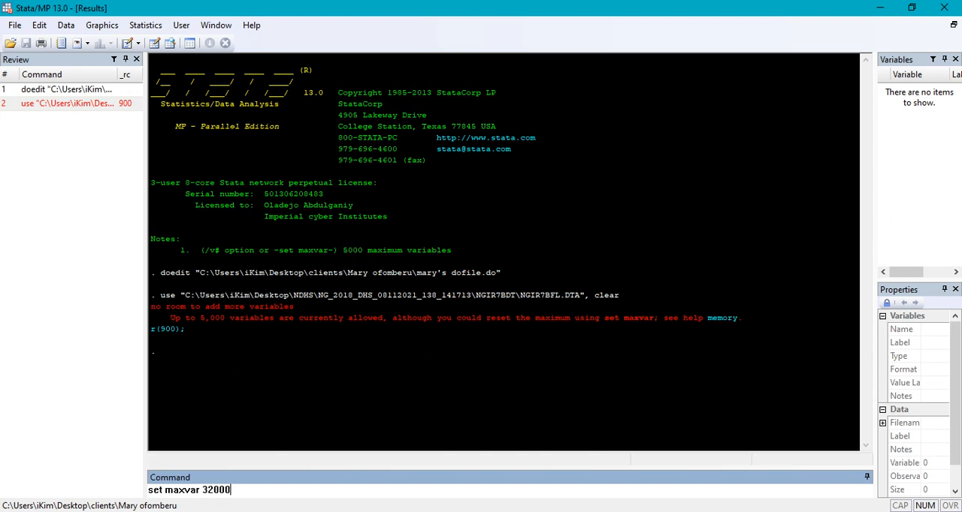
pyautogui.press('Return')
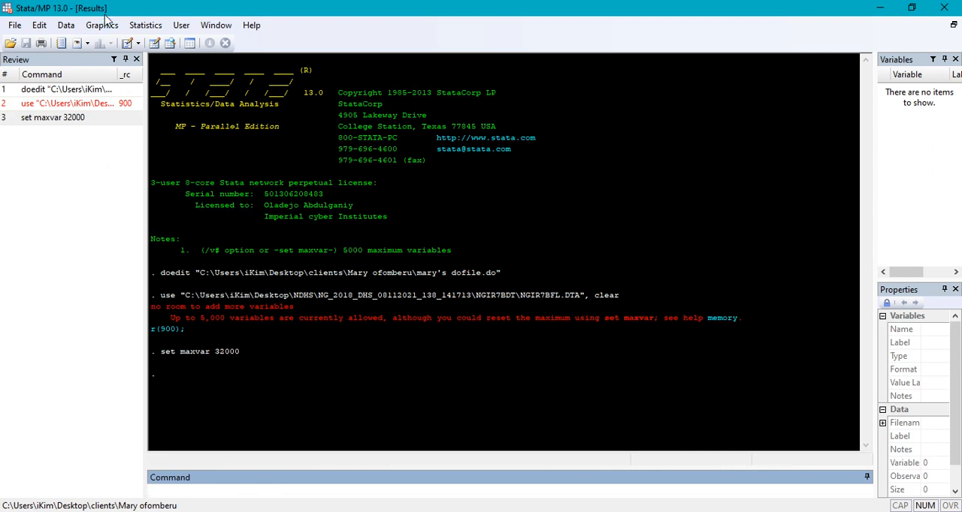
# - Rerun the earlier use command from the command history to load NGIR7BFL.DTA with the clear option
pyautogui.click(15, 25)
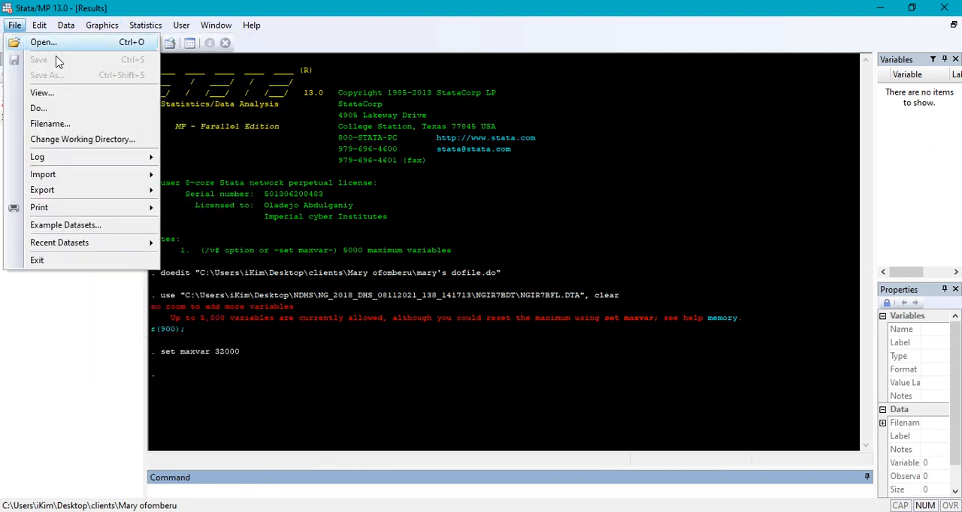
pyautogui.click(261, 112)
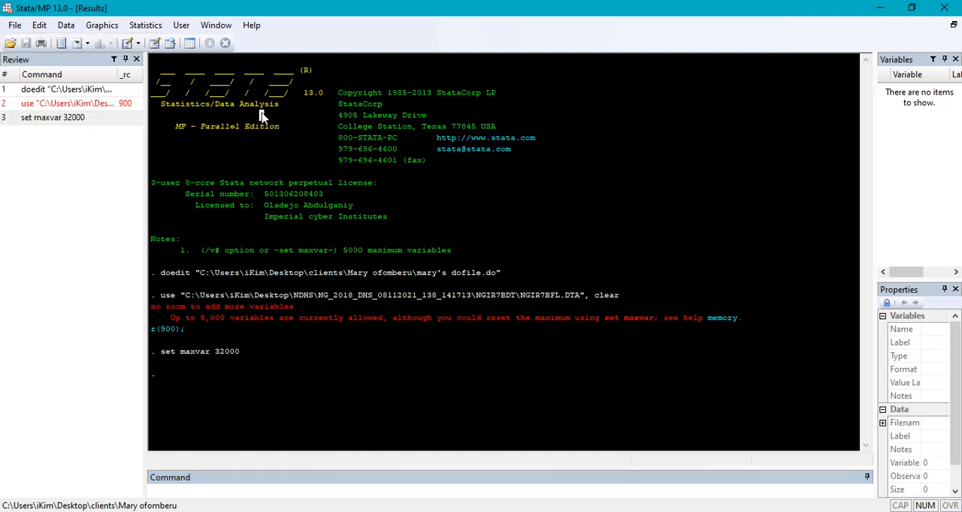
pyautogui.click(41, 104)
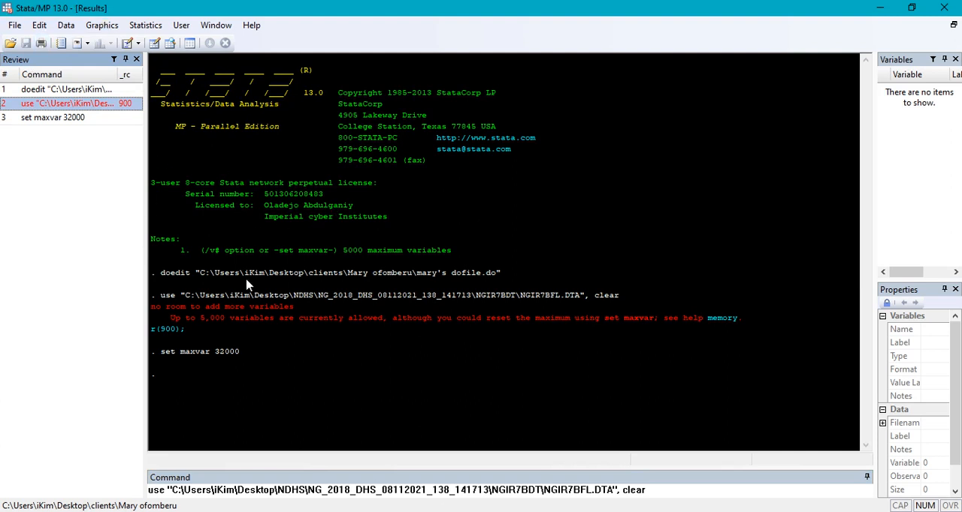
pyautogui.press('Return')
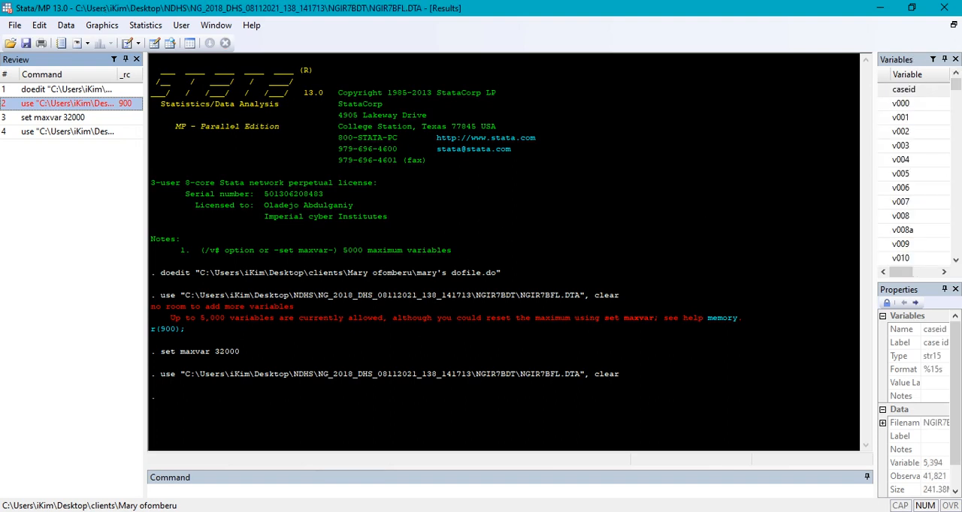
# - Run the browse command to show the loaded dataset in the data browser
pyautogui.click(282, 493)
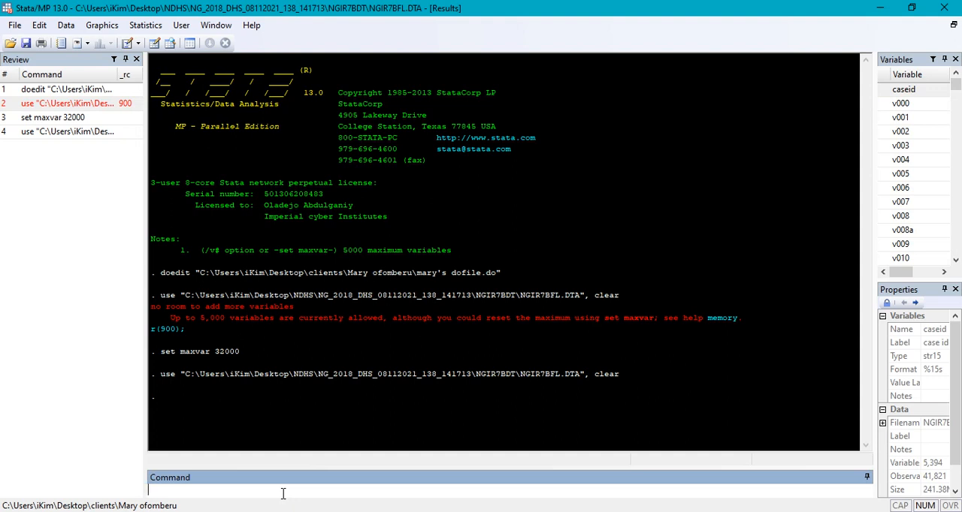
pyautogui.write('brosw')
pyautogui.press('BackSpace')
pyautogui.press('BackSpace')
pyautogui.write('wse')
pyautogui.press('Return')
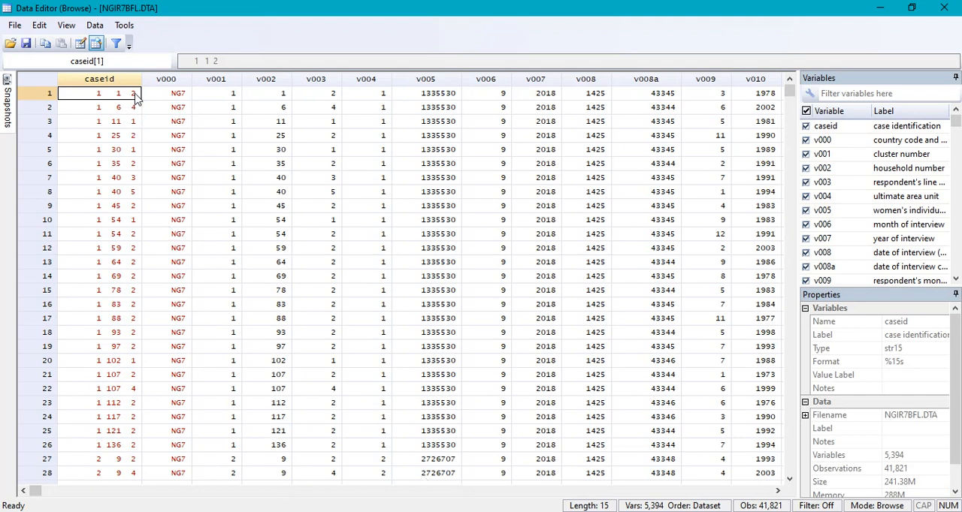
# - Look through the dataset's variables along the first observation, from caseid across to m17a_1
pyautogui.press('Right')
pyautogui.press('Right')
pyautogui.press('Right')
pyautogui.press('Right')
pyautogui.press('Right')
pyautogui.press('Right')
pyautogui.press('Right')
pyautogui.press('Right')
pyautogui.press('Right')
pyautogui.press('Right')
pyautogui.press('Right')
pyautogui.press('Right')
pyautogui.press('Right')
pyautogui.press('Right')
pyautogui.press('Right')
pyautogui.press('Right')
pyautogui.press('Right')
pyautogui.press('Right')
pyautogui.press('Right')
pyautogui.press('Right')
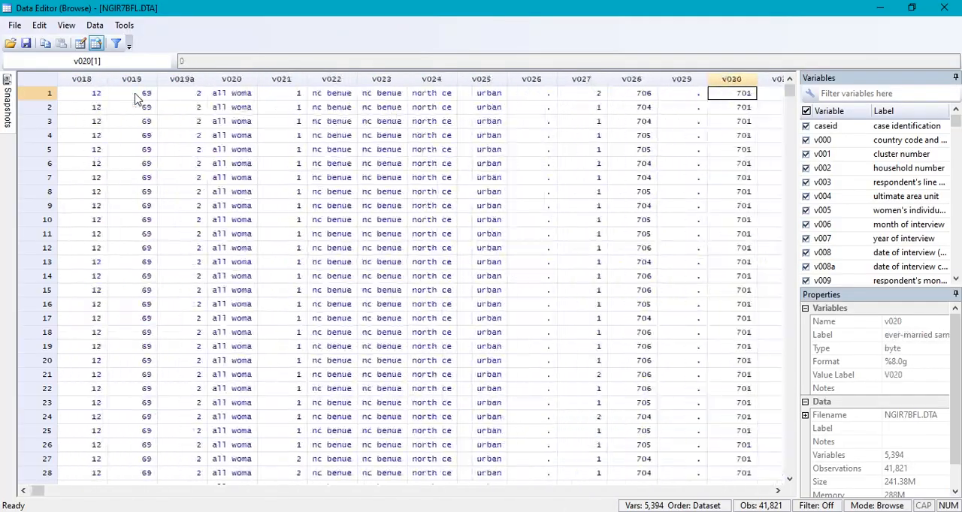
pyautogui.press('Right')
pyautogui.press('Right')
pyautogui.press('Right')
pyautogui.press('Right')
pyautogui.press('Right')
pyautogui.press('Right')
pyautogui.press('Right')
pyautogui.press('Right')
pyautogui.press('Right')
pyautogui.press('Right')
pyautogui.press('Right')
pyautogui.press('Right')
pyautogui.press('Right')
pyautogui.press('Right')
pyautogui.press('Right')
pyautogui.press('Right')
pyautogui.press('Right')
pyautogui.press('Right')
pyautogui.press('Right')
pyautogui.press('Right')
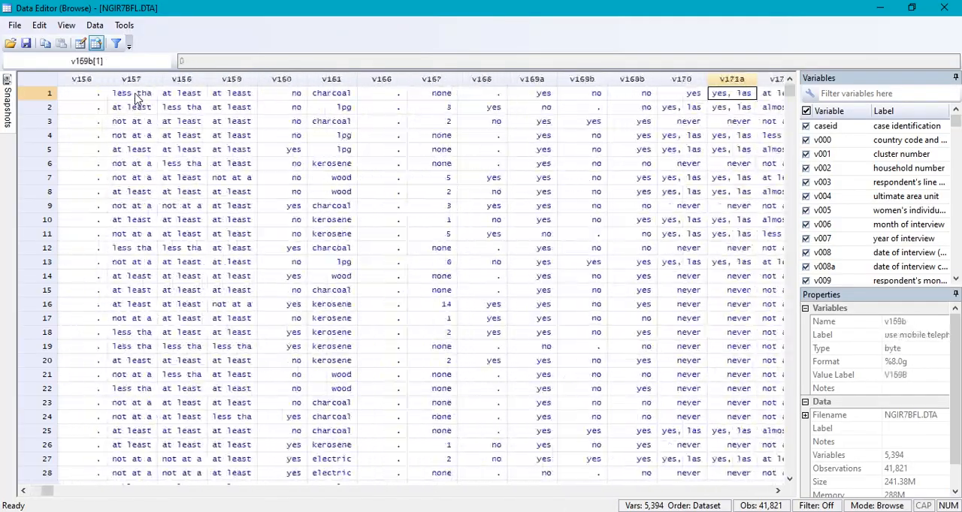
pyautogui.press('Right')
pyautogui.press('Right')
pyautogui.press('Right')
pyautogui.press('Right')
pyautogui.press('Right')
pyautogui.press('Right')
pyautogui.press('Right')
pyautogui.press('Right')
pyautogui.press('Right')
pyautogui.press('Right')
pyautogui.press('Right')
pyautogui.press('Right')
pyautogui.press('Right')
pyautogui.press('Right')
pyautogui.press('Right')
pyautogui.press('Right')
pyautogui.press('Right')
pyautogui.press('Right')
pyautogui.press('Right')
pyautogui.press('Right')
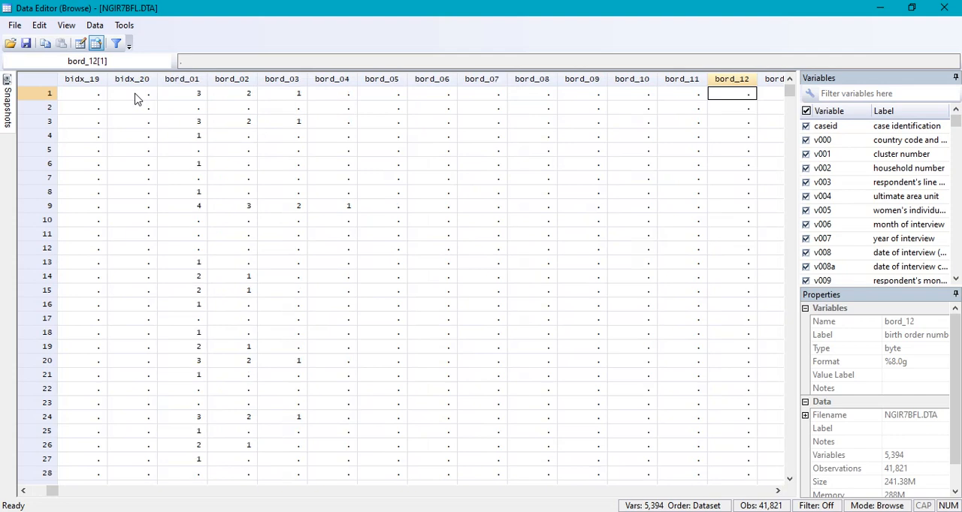
pyautogui.press('Right')
pyautogui.press('Right')
pyautogui.press('Right')
pyautogui.press('Right')
pyautogui.press('Right')
pyautogui.press('Right')
pyautogui.press('Right')
pyautogui.press('Right')
pyautogui.press('Right')
pyautogui.press('Right')
pyautogui.press('Right')
pyautogui.press('Right')
pyautogui.press('Right')
pyautogui.press('Right')
pyautogui.press('Right')
pyautogui.press('Right')
pyautogui.press('Right')
pyautogui.press('Right')
pyautogui.press('Right')
pyautogui.press('Right')
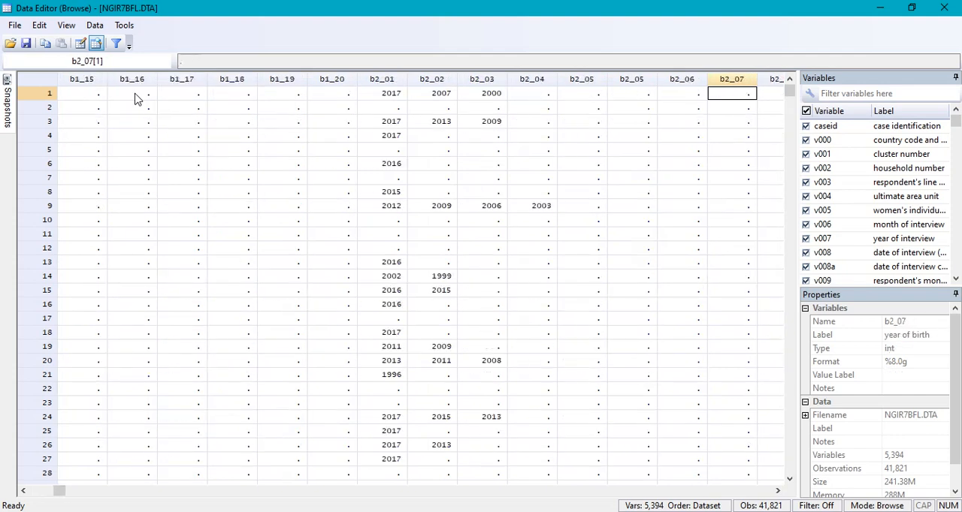
pyautogui.press('Right')
pyautogui.press('Right')
pyautogui.press('Right')
pyautogui.press('Right')
pyautogui.press('Right')
pyautogui.press('Right')
pyautogui.press('Right')
pyautogui.press('Right')
pyautogui.press('Right')
pyautogui.press('Right')
pyautogui.press('Right')
pyautogui.press('Right')
pyautogui.press('Right')
pyautogui.press('Right')
pyautogui.press('Right')
pyautogui.press('Right')
pyautogui.press('Right')
pyautogui.press('Right')
pyautogui.press('Right')
pyautogui.press('Right')
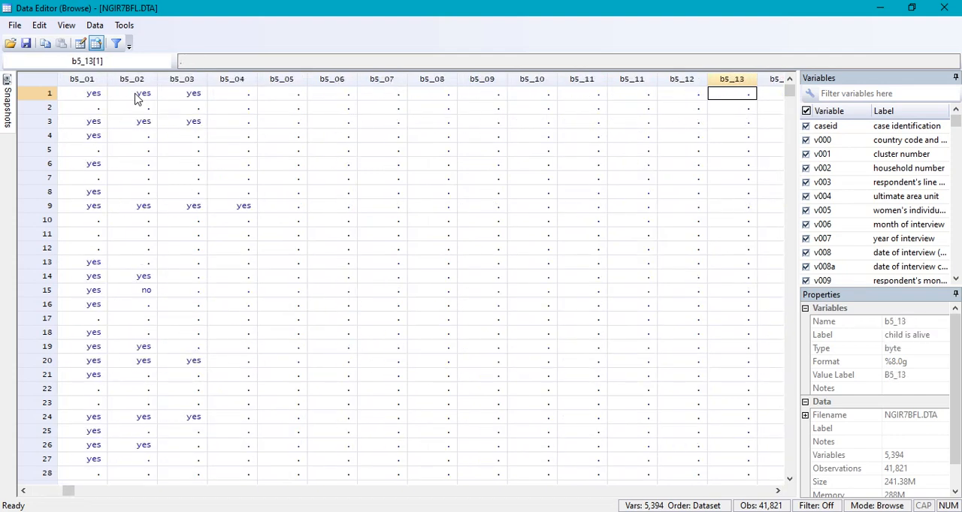
pyautogui.press('Right')
pyautogui.press('Right')
pyautogui.press('Right')
pyautogui.press('Right')
pyautogui.press('Right')
pyautogui.press('Right')
pyautogui.press('Right')
pyautogui.press('Right')
pyautogui.press('Right')
pyautogui.press('Right')
pyautogui.press('Right')
pyautogui.press('Right')
pyautogui.press('Right')
pyautogui.press('Right')
pyautogui.press('Right')
pyautogui.press('Right')
pyautogui.press('Right')
pyautogui.press('Right')
pyautogui.press('Right')
pyautogui.press('Right')
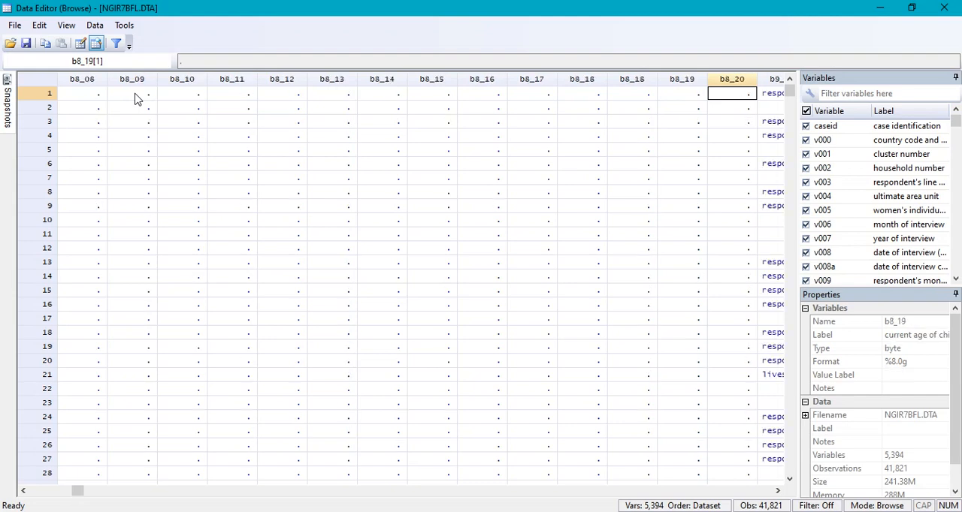
pyautogui.press('Right')
pyautogui.press('Right')
pyautogui.press('Right')
pyautogui.press('Right')
pyautogui.press('Right')
pyautogui.press('Right')
pyautogui.press('Right')
pyautogui.press('Right')
pyautogui.press('Right')
pyautogui.press('Right')
pyautogui.press('Right')
pyautogui.press('Right')
pyautogui.press('Right')
pyautogui.press('Right')
pyautogui.press('Right')
pyautogui.press('Right')
pyautogui.press('Right')
pyautogui.press('Right')
pyautogui.press('Right')
pyautogui.press('Right')
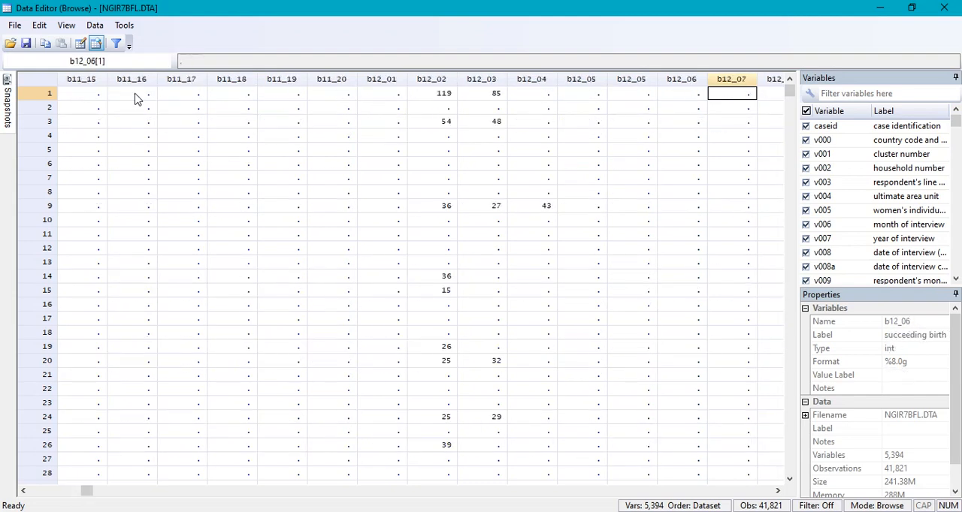
pyautogui.press('Right')
pyautogui.press('Right')
pyautogui.press('Right')
pyautogui.press('Right')
pyautogui.press('Right')
pyautogui.press('Right')
pyautogui.press('Right')
pyautogui.press('Right')
pyautogui.press('Right')
pyautogui.press('Right')
pyautogui.press('Right')
pyautogui.press('Right')
pyautogui.press('Right')
pyautogui.press('Right')
pyautogui.press('Right')
pyautogui.press('Right')
pyautogui.press('Right')
pyautogui.press('Right')
pyautogui.press('Right')
pyautogui.press('Right')
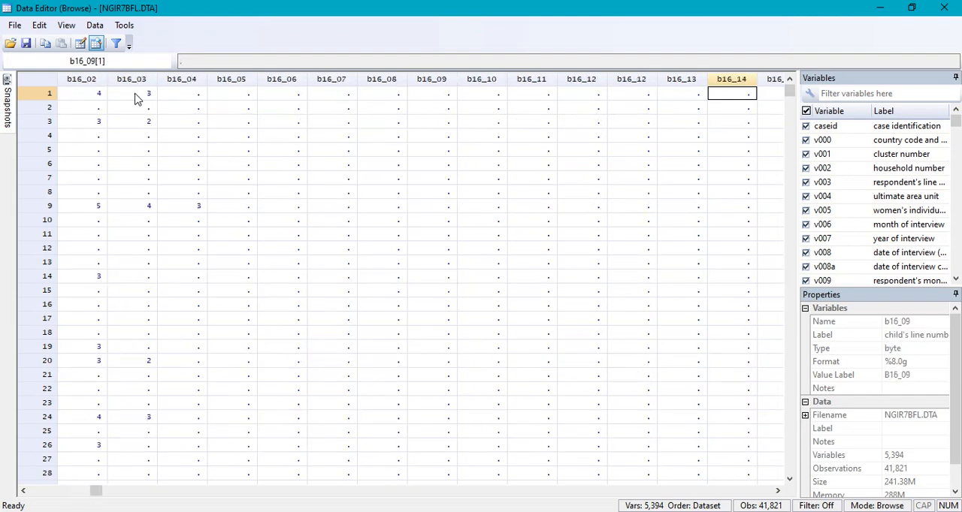
pyautogui.press('Right')
pyautogui.press('Right')
pyautogui.press('Right')
pyautogui.press('Right')
pyautogui.press('Right')
pyautogui.press('Right')
pyautogui.press('Right')
pyautogui.press('Right')
pyautogui.press('Right')
pyautogui.press('Right')
pyautogui.press('Right')
pyautogui.press('Right')
pyautogui.press('Right')
pyautogui.press('Right')
pyautogui.press('Right')
pyautogui.press('Right')
pyautogui.press('Right')
pyautogui.press('Right')
pyautogui.press('Right')
pyautogui.press('Right')
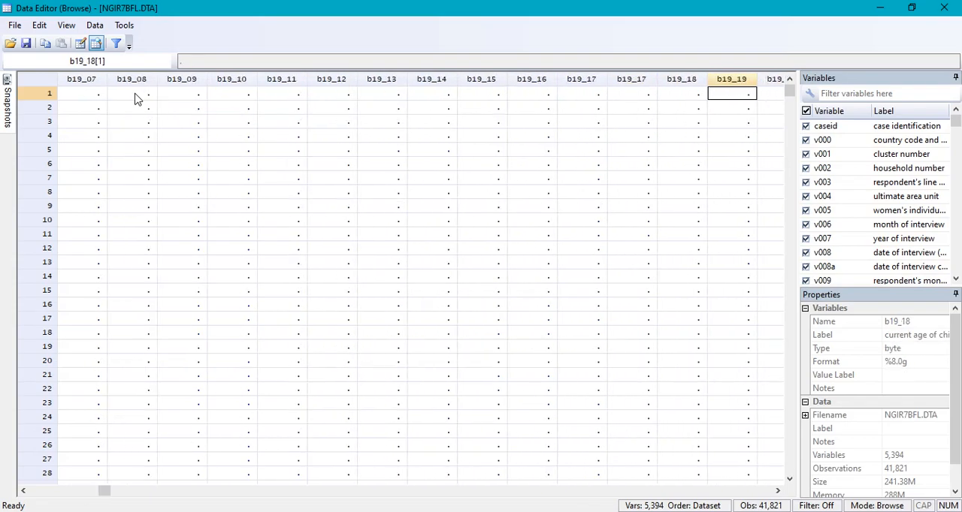
pyautogui.press('Right')
pyautogui.press('Right')
pyautogui.press('Right')
pyautogui.press('Right')
pyautogui.press('Right')
pyautogui.press('Right')
pyautogui.press('Right')
pyautogui.press('Right')
pyautogui.press('Right')
pyautogui.press('Right')
pyautogui.press('Right')
pyautogui.press('Right')
pyautogui.press('Right')
pyautogui.press('Right')
pyautogui.press('Right')
pyautogui.press('Right')
pyautogui.press('Right')
pyautogui.press('Right')
pyautogui.press('Right')
pyautogui.press('Right')
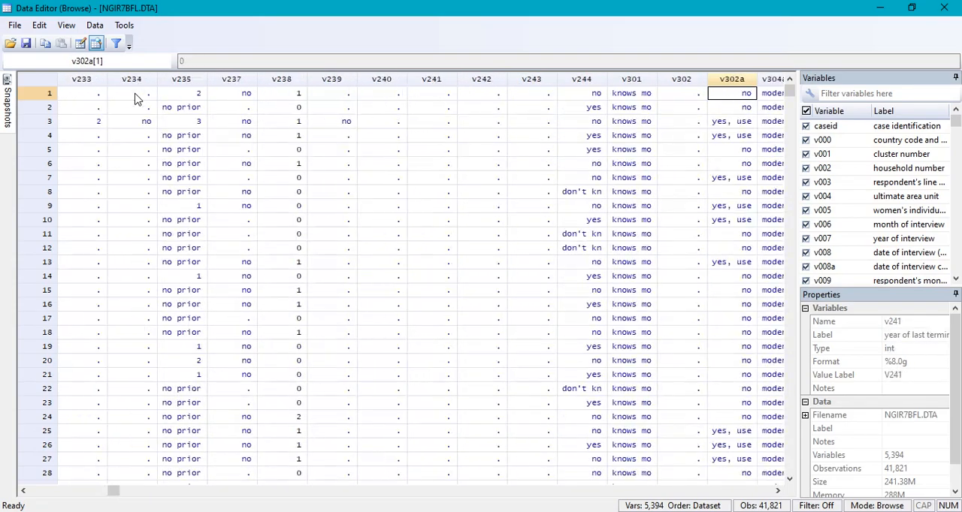
pyautogui.press('Right')
pyautogui.press('Right')
pyautogui.press('Right')
pyautogui.press('Right')
pyautogui.press('Right')
pyautogui.press('Right')
pyautogui.press('Right')
pyautogui.press('Right')
pyautogui.press('Right')
pyautogui.press('Right')
pyautogui.press('Right')
pyautogui.press('Right')
pyautogui.press('Right')
pyautogui.press('Right')
pyautogui.press('Right')
pyautogui.press('Right')
pyautogui.press('Right')
pyautogui.press('Right')
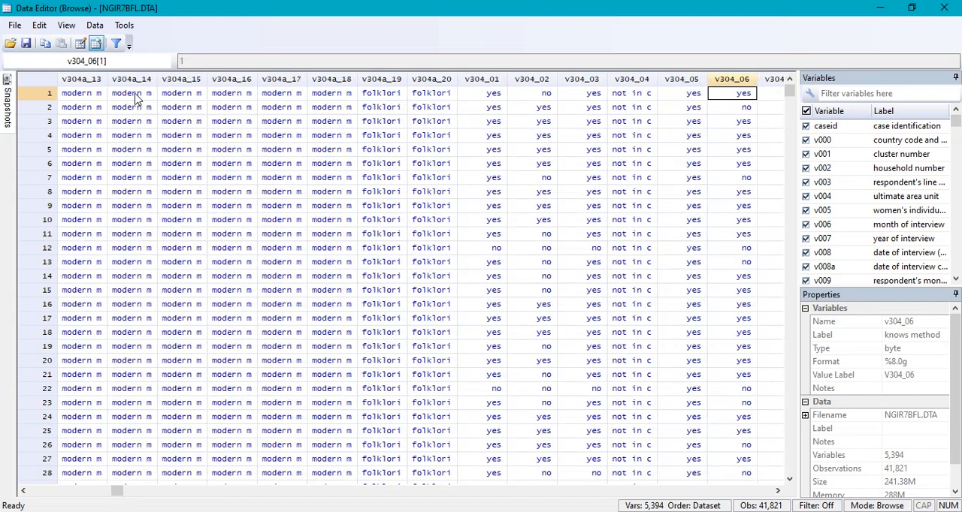
pyautogui.press('Right')
pyautogui.press('Right')
pyautogui.press('Right')
pyautogui.press('Right')
pyautogui.press('Right')
pyautogui.press('Right')
pyautogui.press('Right')
pyautogui.press('Right')
pyautogui.press('Right')
pyautogui.press('Right')
pyautogui.press('Right')
pyautogui.press('Right')
pyautogui.press('Right')
pyautogui.press('Right')
pyautogui.press('Right')
pyautogui.press('Right')
pyautogui.press('Right')
pyautogui.press('Right')
pyautogui.press('Right')
pyautogui.press('Right')
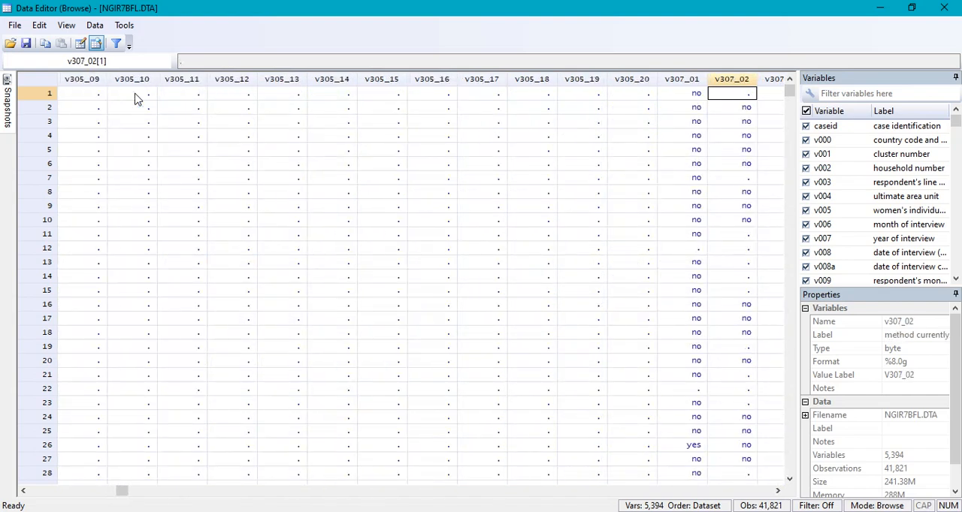
pyautogui.press('Right')
pyautogui.press('Right')
pyautogui.press('Right')
pyautogui.press('Right')
pyautogui.press('Right')
pyautogui.press('Right')
pyautogui.press('Right')
pyautogui.press('Right')
pyautogui.press('Right')
pyautogui.press('Right')
pyautogui.press('Right')
pyautogui.press('Right')
pyautogui.press('Right')
pyautogui.press('Right')
pyautogui.press('Right')
pyautogui.press('Right')
pyautogui.press('Right')
pyautogui.press('Right')
pyautogui.press('Right')
pyautogui.press('Right')
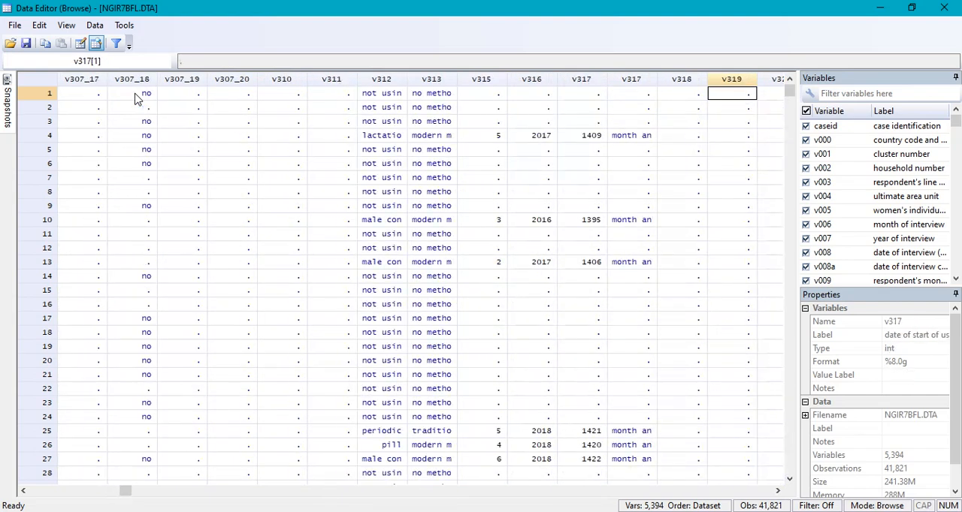
pyautogui.press('Right')
pyautogui.press('Right')
pyautogui.press('Right')
pyautogui.press('Right')
pyautogui.press('Right')
pyautogui.press('Right')
pyautogui.press('Right')
pyautogui.press('Right')
pyautogui.press('Right')
pyautogui.press('Right')
pyautogui.press('Right')
pyautogui.press('Right')
pyautogui.press('Right')
pyautogui.press('Right')
pyautogui.press('Right')
pyautogui.press('Right')
pyautogui.press('Right')
pyautogui.press('Right')
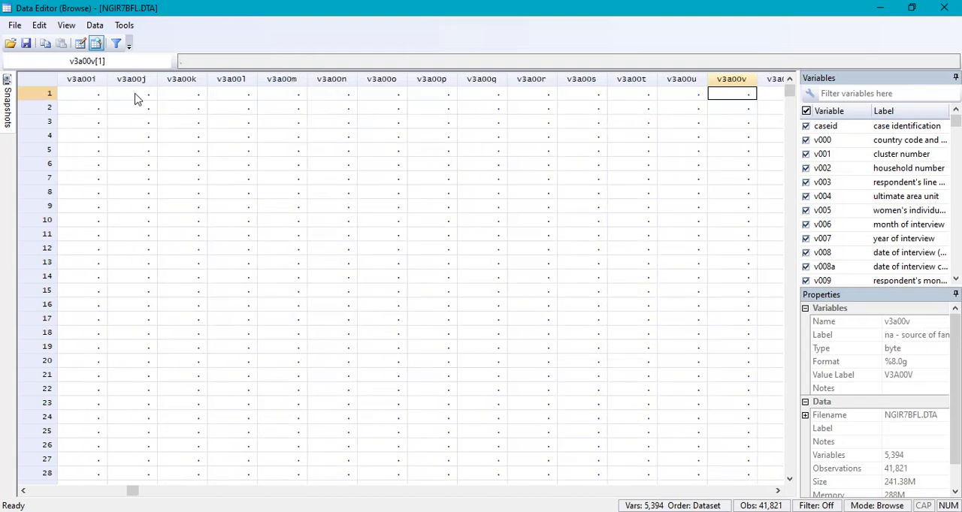
pyautogui.press('Right')
pyautogui.press('Right')
pyautogui.press('Right')
pyautogui.press('Right')
pyautogui.press('Right')
pyautogui.press('Right')
pyautogui.press('Right')
pyautogui.press('Right')
pyautogui.press('Right')
pyautogui.press('Right')
pyautogui.press('Right')
pyautogui.press('Right')
pyautogui.press('Right')
pyautogui.press('Right')
pyautogui.press('Right')
pyautogui.press('Right')
pyautogui.press('Right')
pyautogui.press('Right')
pyautogui.press('Right')
pyautogui.press('Right')
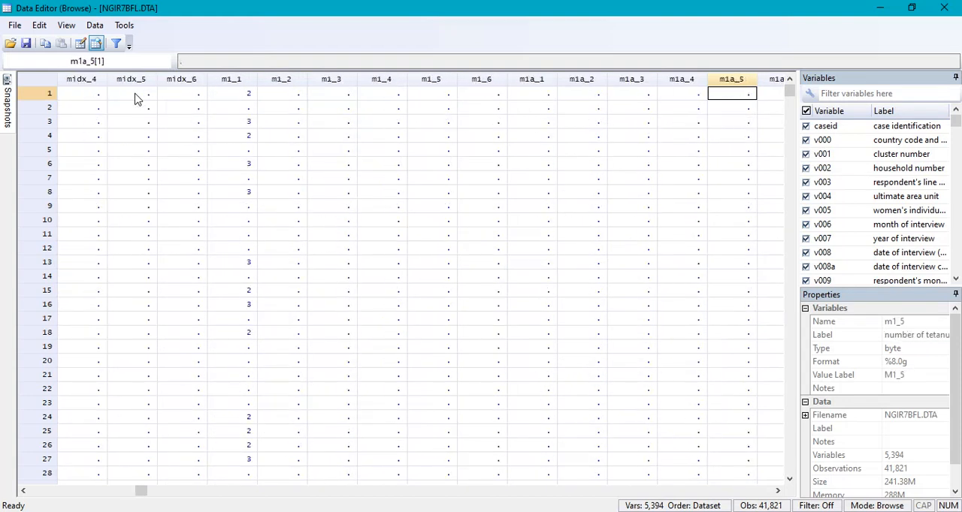
pyautogui.press('Right')
pyautogui.press('Right')
pyautogui.press('Right')
pyautogui.press('Right')
pyautogui.press('Right')
pyautogui.press('Right')
pyautogui.press('Right')
pyautogui.press('Right')
pyautogui.press('Right')
pyautogui.press('Right')
pyautogui.press('Right')
pyautogui.press('Right')
pyautogui.press('Right')
pyautogui.press('Right')
pyautogui.press('Right')
pyautogui.press('Right')
pyautogui.press('Right')
pyautogui.press('Right')
pyautogui.press('Right')
pyautogui.press('Right')
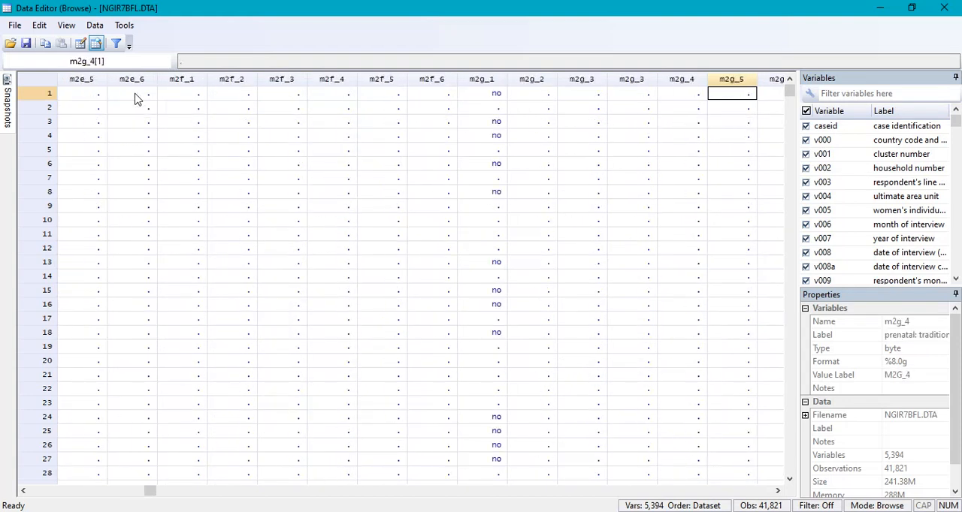
pyautogui.press('Right')
pyautogui.press('Right')
pyautogui.press('Right')
pyautogui.press('Right')
pyautogui.press('Right')
pyautogui.press('Right')
pyautogui.press('Right')
pyautogui.press('Right')
pyautogui.press('Right')
pyautogui.press('Right')
pyautogui.press('Right')
pyautogui.press('Right')
pyautogui.press('Right')
pyautogui.press('Right')
pyautogui.press('Right')
pyautogui.press('Right')
pyautogui.press('Right')
pyautogui.press('Right')
pyautogui.press('Right')
pyautogui.press('Right')
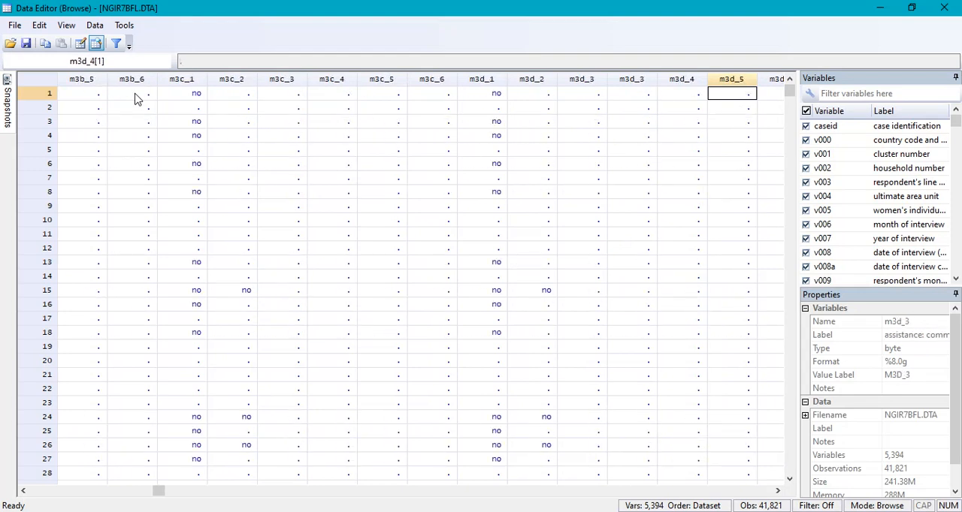
pyautogui.press('Right')
pyautogui.press('Right')
pyautogui.press('Right')
pyautogui.press('Right')
pyautogui.press('Right')
pyautogui.press('Right')
pyautogui.press('Right')
pyautogui.press('Right')
pyautogui.press('Right')
pyautogui.press('Right')
pyautogui.press('Right')
pyautogui.press('Right')
pyautogui.press('Right')
pyautogui.press('Right')
pyautogui.press('Right')
pyautogui.press('Right')
pyautogui.press('Right')
pyautogui.press('Right')
pyautogui.press('Right')
pyautogui.press('Right')
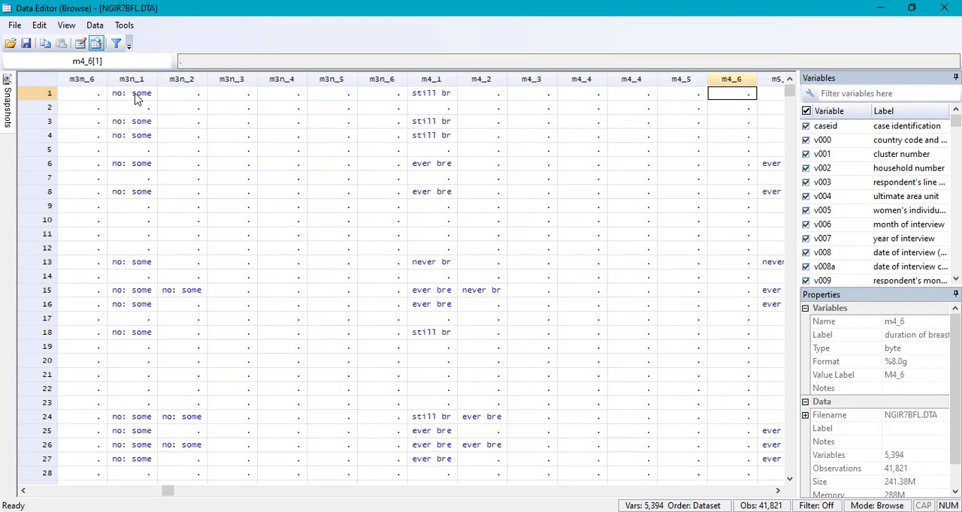
pyautogui.press('Right')
pyautogui.press('Right')
pyautogui.press('Right')
pyautogui.press('Right')
pyautogui.press('Right')
pyautogui.press('Right')
pyautogui.press('Right')
pyautogui.press('Right')
pyautogui.press('Right')
pyautogui.press('Right')
pyautogui.press('Right')
pyautogui.press('Right')
pyautogui.press('Right')
pyautogui.press('Right')
pyautogui.press('Right')
pyautogui.press('Right')
pyautogui.press('Right')
pyautogui.press('Right')
pyautogui.press('Right')
pyautogui.press('Right')
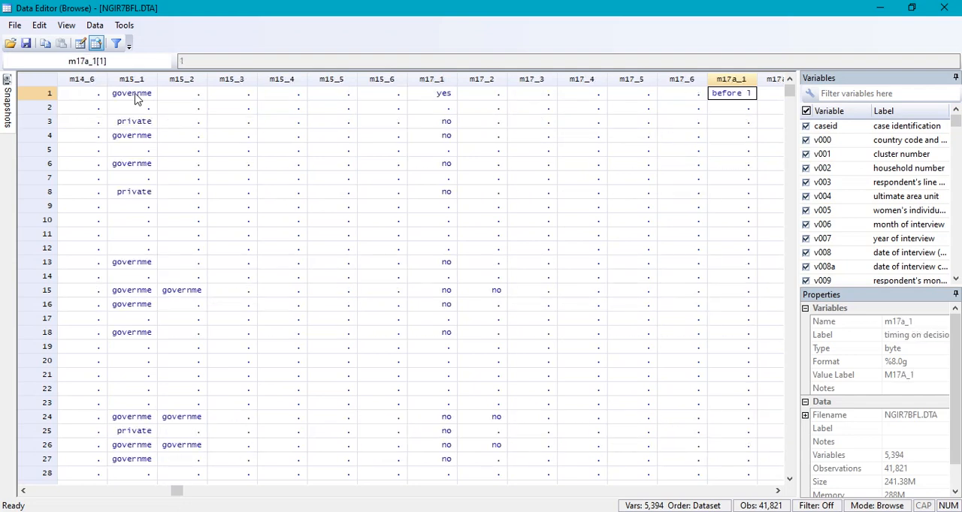
# - Look through the dataset's variables along the first observation from m17a_1 to m57d_5, and close the data browser
pyautogui.press('Right')
pyautogui.press('Right')
pyautogui.press('Right')
pyautogui.press('Right')
pyautogui.press('Right')
pyautogui.press('Right')
pyautogui.press('Right')
pyautogui.press('Right')
pyautogui.press('Right')
pyautogui.press('Right')
pyautogui.press('Right')
pyautogui.press('Right')
pyautogui.press('Right')
pyautogui.press('Right')
pyautogui.press('Right')
pyautogui.press('Right')
pyautogui.press('Right')
pyautogui.press('Right')
pyautogui.press('Right')
pyautogui.press('Right')
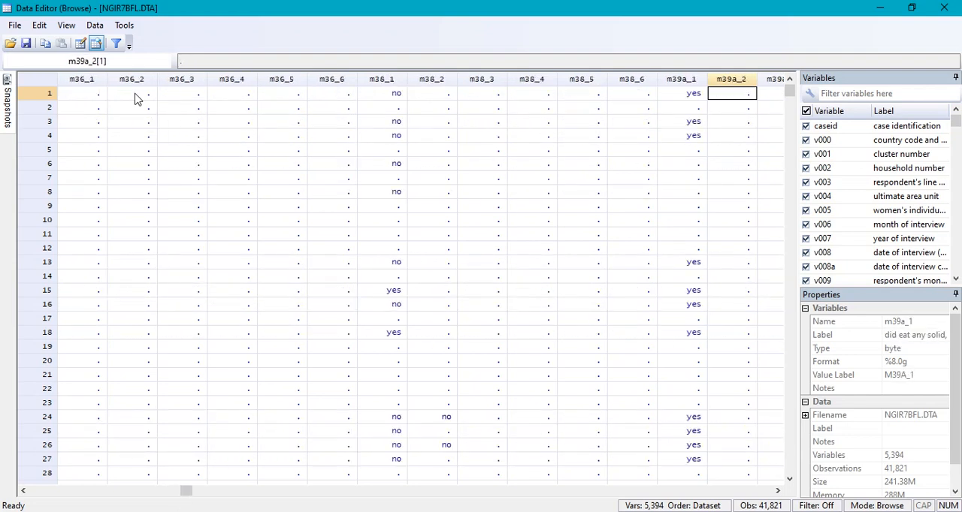
pyautogui.press('Right')
pyautogui.press('Right')
pyautogui.press('Right')
pyautogui.press('Right')
pyautogui.press('Right')
pyautogui.press('Right')
pyautogui.press('Right')
pyautogui.press('Right')
pyautogui.press('Right')
pyautogui.press('Right')
pyautogui.press('Right')
pyautogui.press('Right')
pyautogui.press('Right')
pyautogui.press('Right')
pyautogui.press('Right')
pyautogui.press('Right')
pyautogui.press('Right')
pyautogui.press('Right')
pyautogui.press('Right')
pyautogui.press('Right')
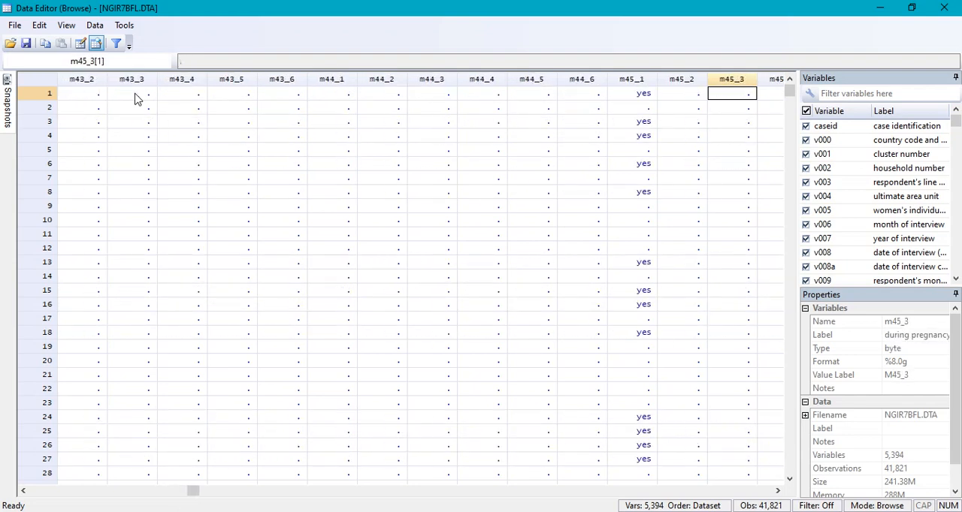
pyautogui.press('Right')
pyautogui.press('Right')
pyautogui.press('Right')
pyautogui.press('Right')
pyautogui.press('Right')
pyautogui.press('Right')
pyautogui.press('Right')
pyautogui.press('Right')
pyautogui.press('Right')
pyautogui.press('Right')
pyautogui.press('Right')
pyautogui.press('Right')
pyautogui.press('Right')
pyautogui.press('Right')
pyautogui.press('Right')
pyautogui.press('Right')
pyautogui.press('Right')
pyautogui.press('Right')
pyautogui.press('Right')
pyautogui.press('Right')
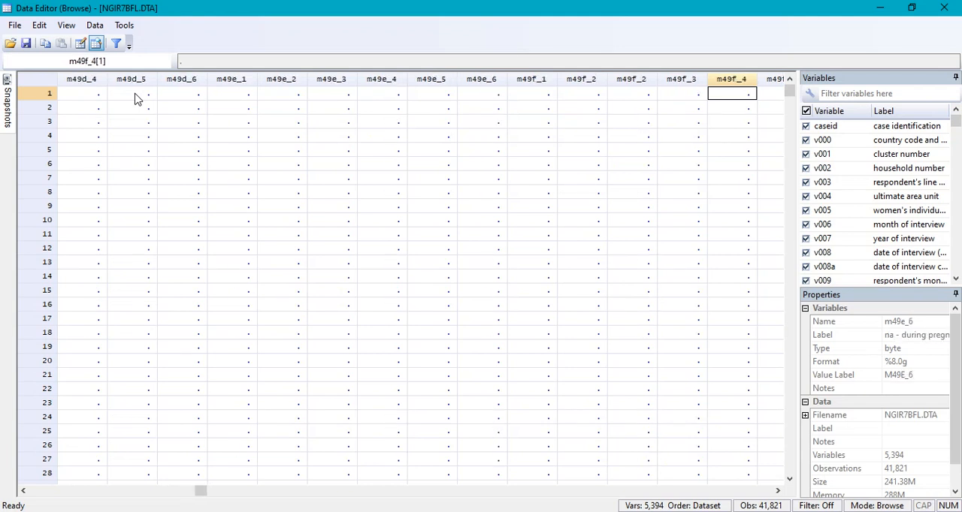
pyautogui.press('Right')
pyautogui.press('Right')
pyautogui.press('Right')
pyautogui.press('Right')
pyautogui.press('Right')
pyautogui.press('Right')
pyautogui.press('Right')
pyautogui.press('Right')
pyautogui.press('Right')
pyautogui.press('Right')
pyautogui.press('Right')
pyautogui.press('Right')
pyautogui.press('Right')
pyautogui.press('Right')
pyautogui.press('Right')
pyautogui.press('Right')
pyautogui.press('Right')
pyautogui.press('Right')
pyautogui.press('Right')
pyautogui.press('Right')
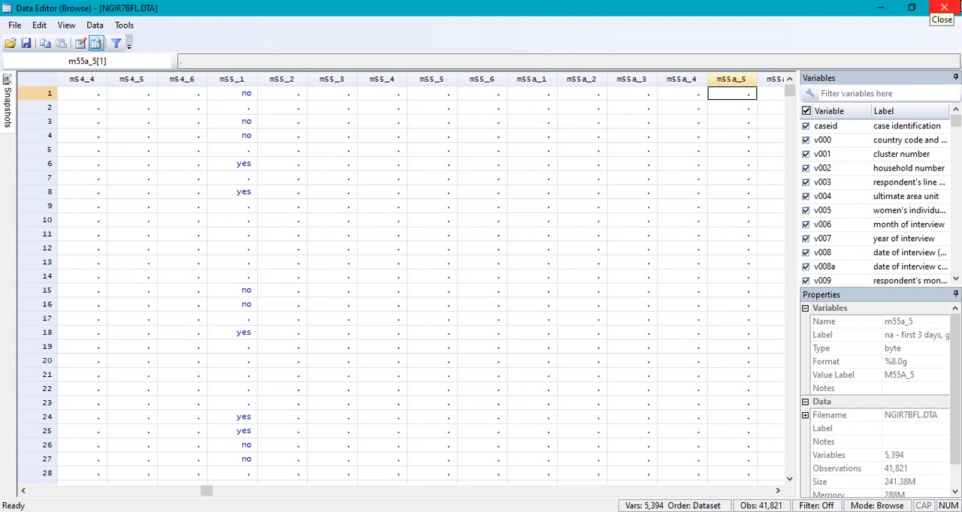
pyautogui.press('Right')
pyautogui.press('Right')
pyautogui.press('Right')
pyautogui.press('Right')
pyautogui.press('Right')
pyautogui.press('Right')
pyautogui.press('Right')
pyautogui.press('Right')
pyautogui.press('Right')
pyautogui.press('Right')
pyautogui.press('Right')
pyautogui.press('Right')
pyautogui.press('Right')
pyautogui.press('Right')
pyautogui.press('Right')
pyautogui.press('Right')
pyautogui.press('Right')
pyautogui.press('Right')
pyautogui.press('Right')
pyautogui.press('Right')
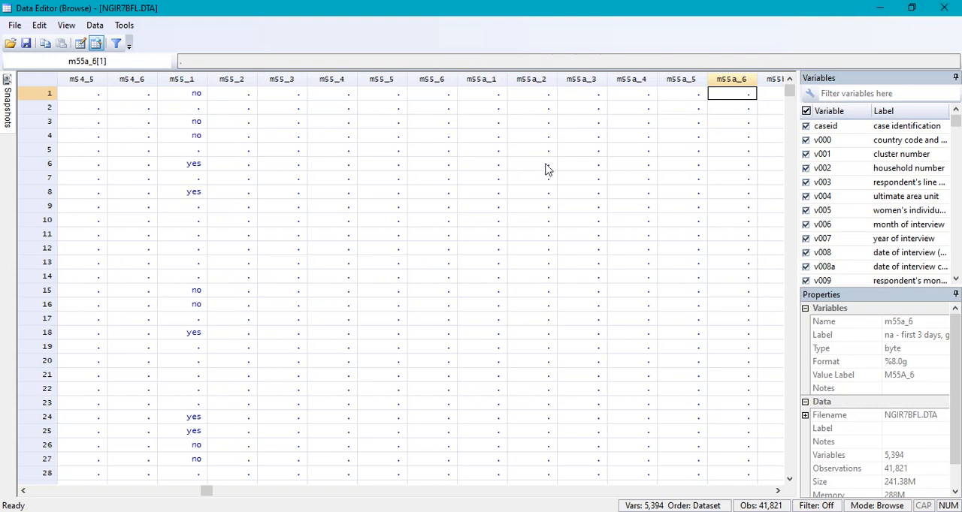
pyautogui.press('Right')
pyautogui.press('Right')
pyautogui.press('Right')
pyautogui.press('Right')
pyautogui.press('Right')
pyautogui.press('Right')
pyautogui.press('Right')
pyautogui.press('Right')
pyautogui.press('Right')
pyautogui.press('Right')
pyautogui.press('Right')
pyautogui.press('Right')
pyautogui.press('Right')
pyautogui.press('Right')
pyautogui.press('Right')
pyautogui.press('Right')
pyautogui.press('Right')
pyautogui.press('Right')
pyautogui.press('Right')
pyautogui.press('Right')
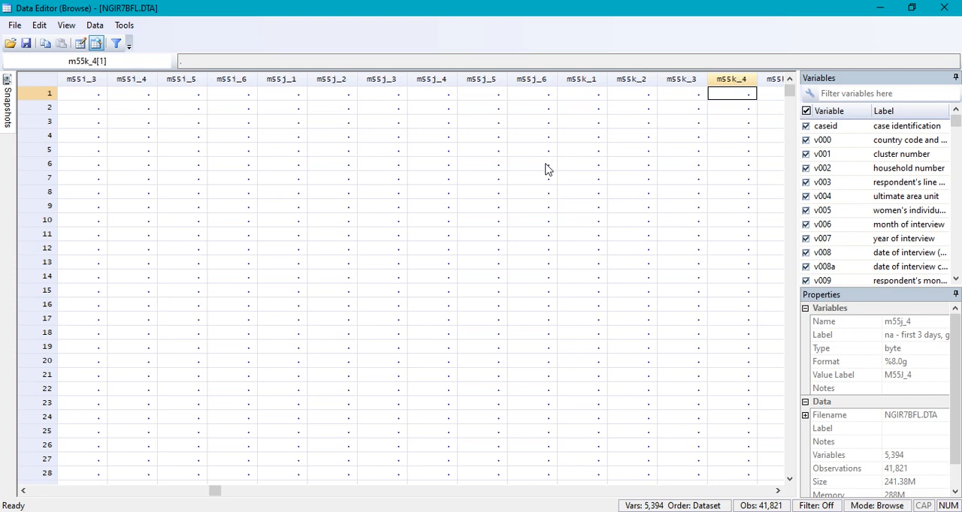
pyautogui.press('Right')
pyautogui.press('Right')
pyautogui.press('Right')
pyautogui.press('Right')
pyautogui.press('Right')
pyautogui.press('Right')
pyautogui.press('Right')
pyautogui.press('Right')
pyautogui.press('Right')
pyautogui.press('Right')
pyautogui.press('Right')
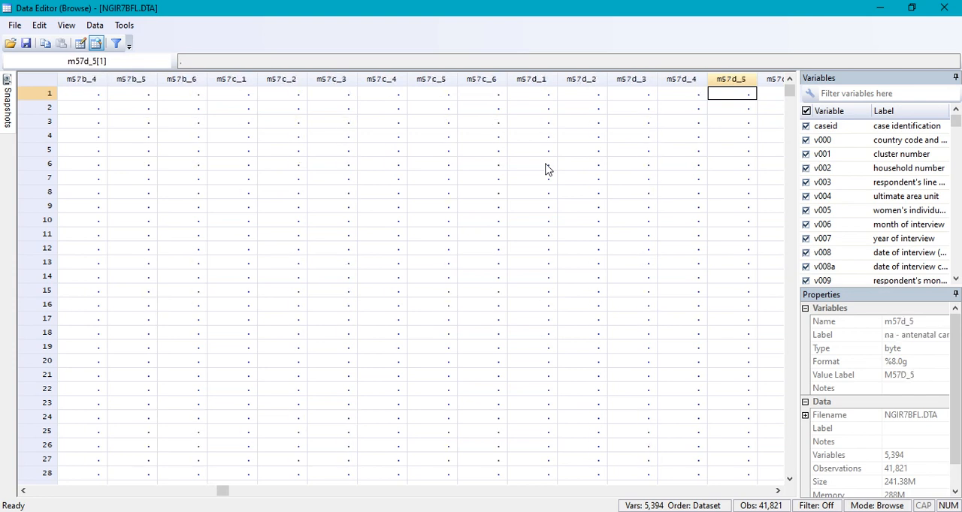
pyautogui.click(944, 6)
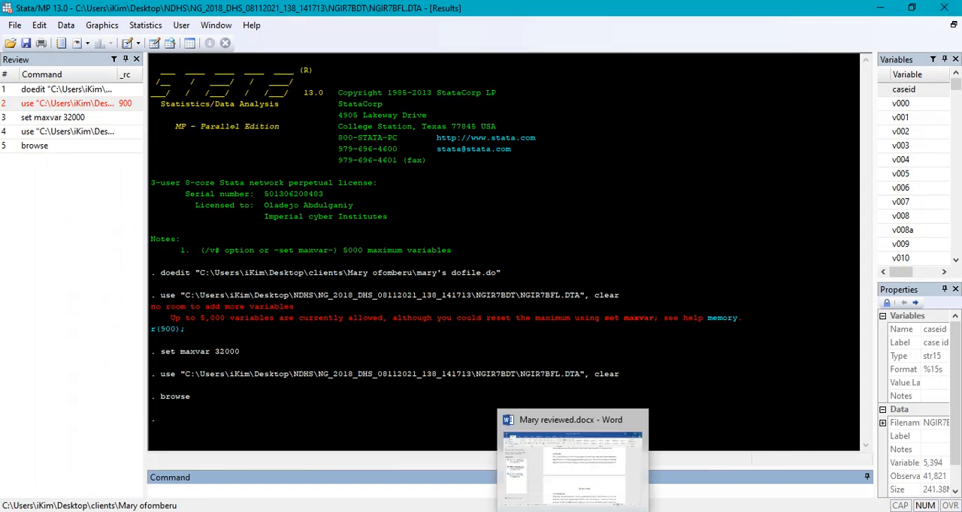
# - Switch to the reviewed document in Word, find the do-file code in Appendix II and examine its list of variables of interest
pyautogui.click(575, 511)
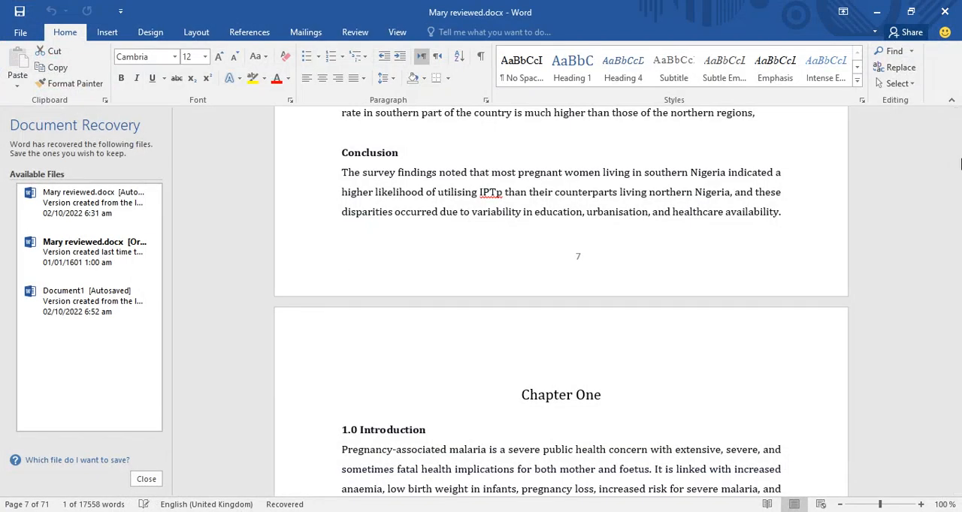
pyautogui.moveTo(956, 164); pyautogui.dragTo(953, 482)
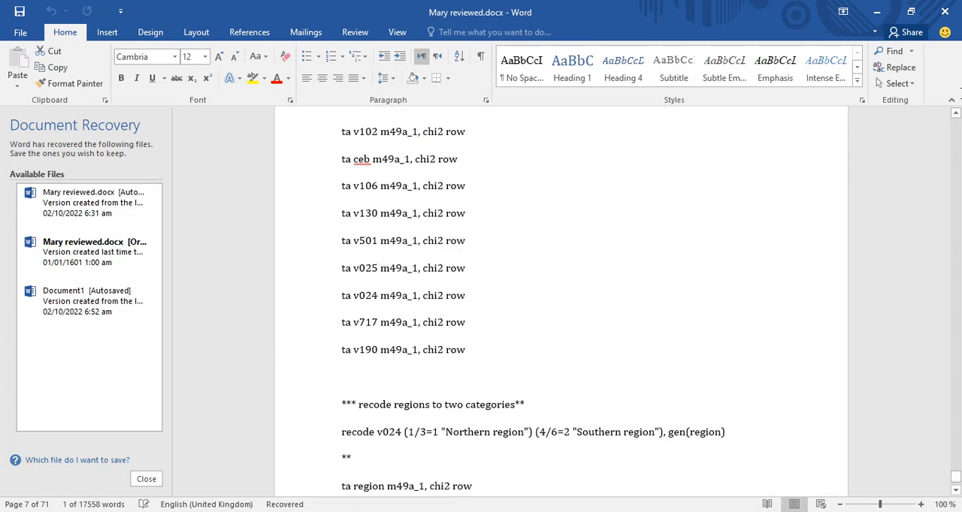
pyautogui.click(956, 114)
pyautogui.scroll(10, 958, 142)
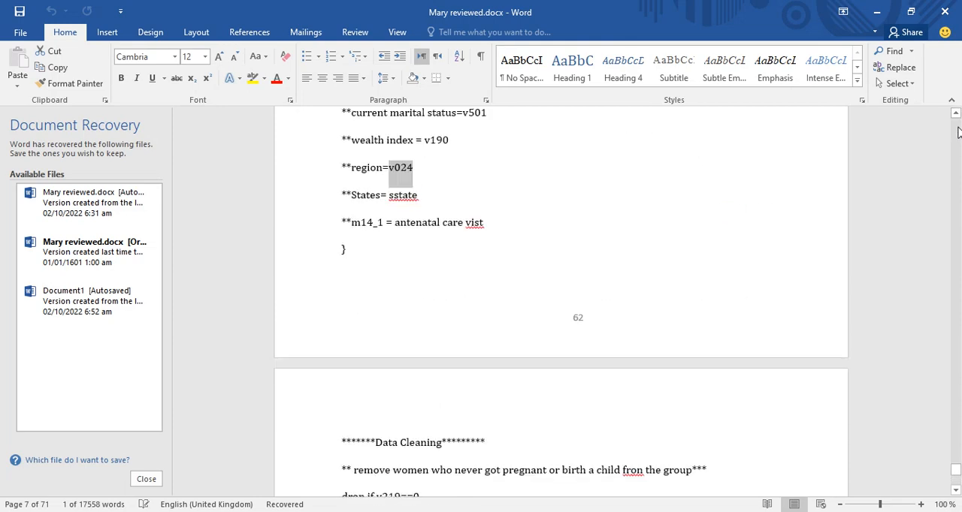
pyautogui.scroll(10, 958, 156)
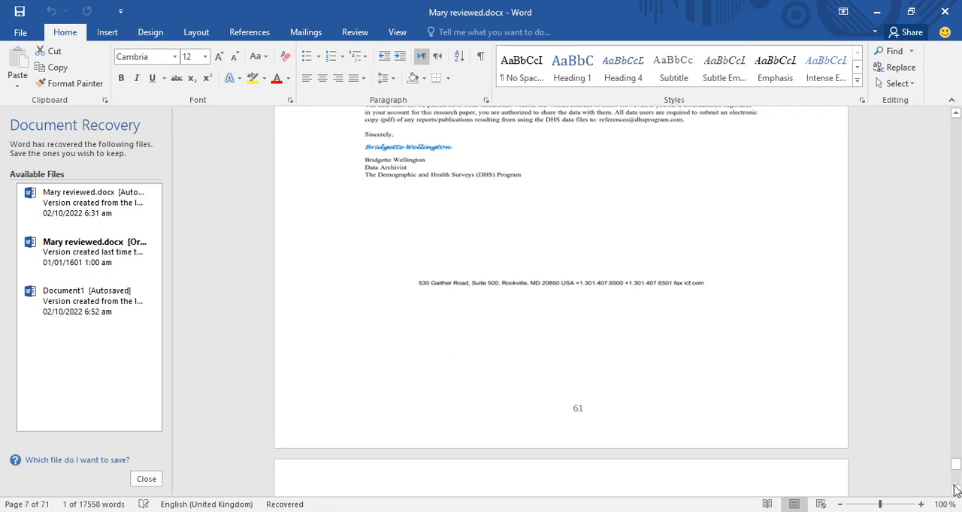
pyautogui.click(954, 490)
pyautogui.scroll(-4, 955, 491)
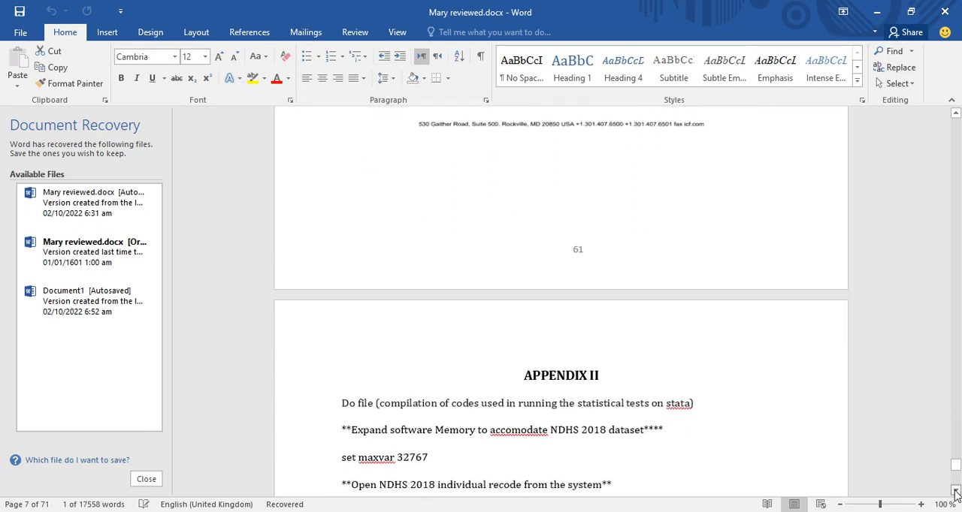
pyautogui.click(403, 307)
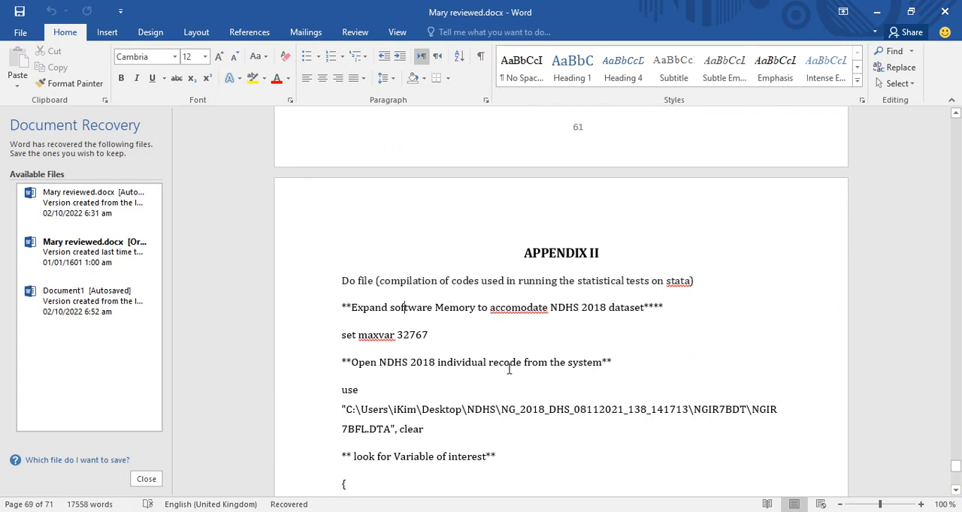
pyautogui.scroll(-2, 509, 367)
pyautogui.scroll(-3, 512, 318)
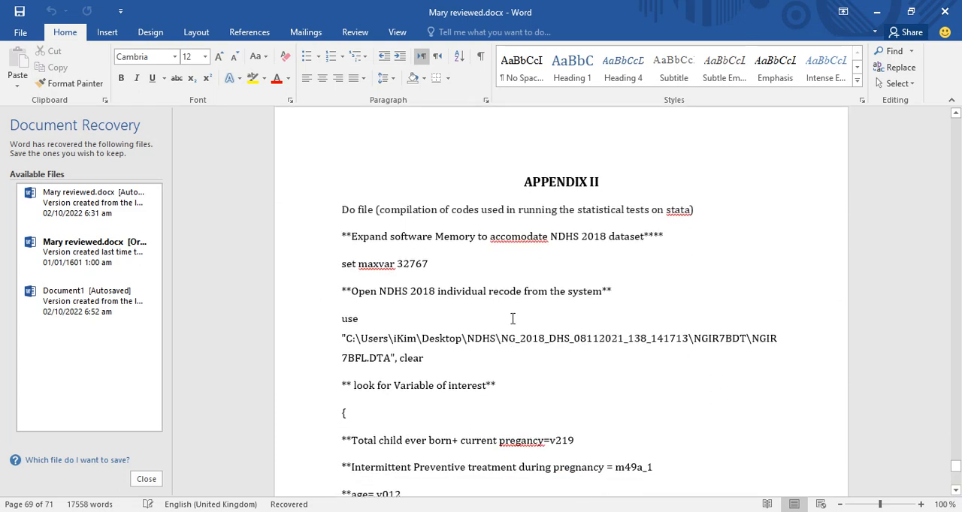
pyautogui.scroll(-1, 512, 319)
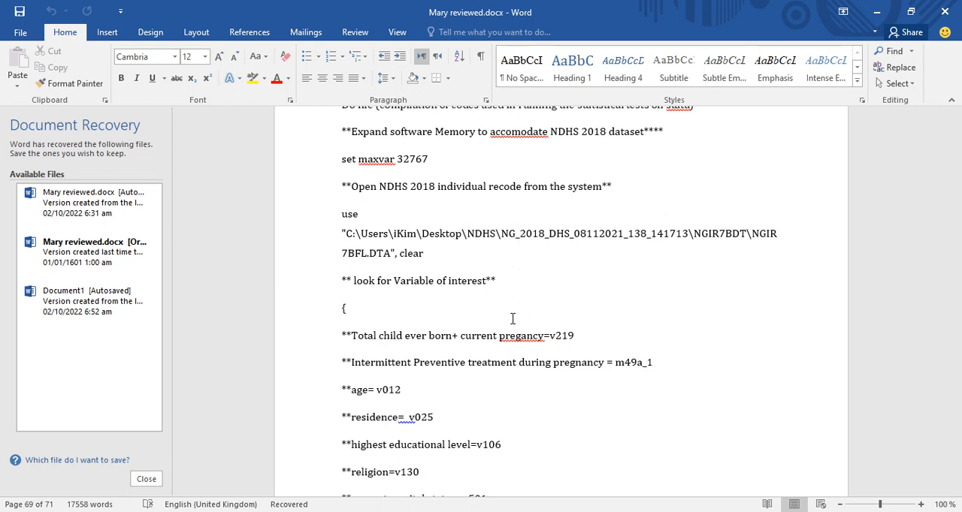
pyautogui.scroll(-2, 513, 319)
pyautogui.scroll(-1, 512, 319)
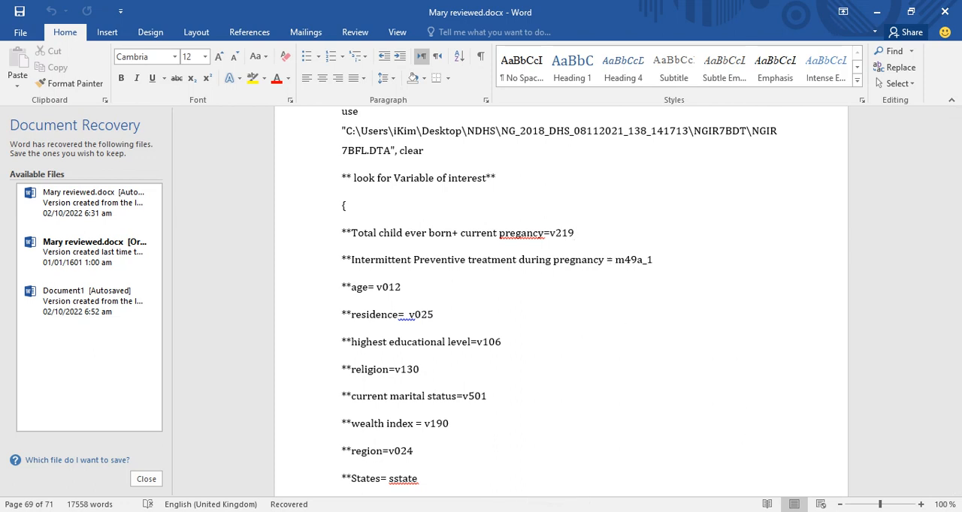
# - Switch to Stata and tabulate v219, the living children plus current pregnancy variable, with the ta command
pyautogui.moveTo(531, 493)
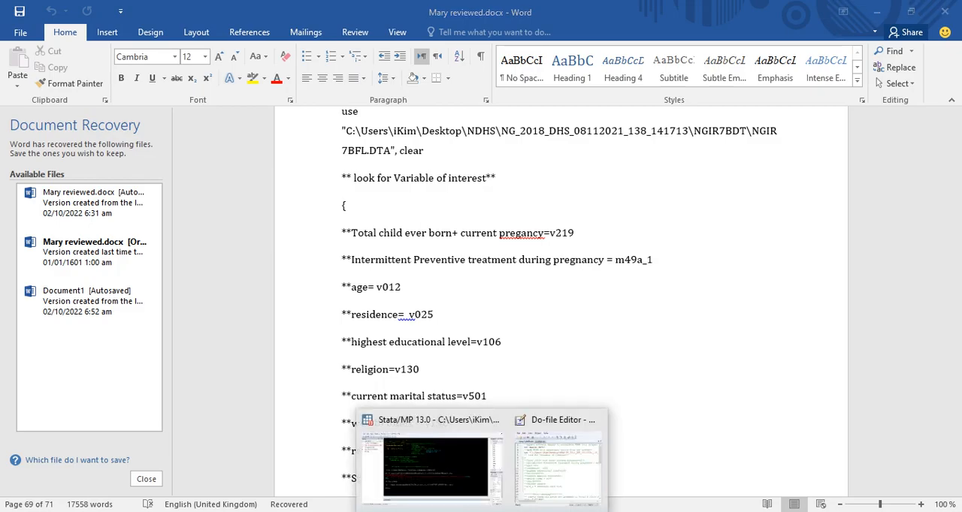
pyautogui.click(451, 472)
pyautogui.write('ta ')
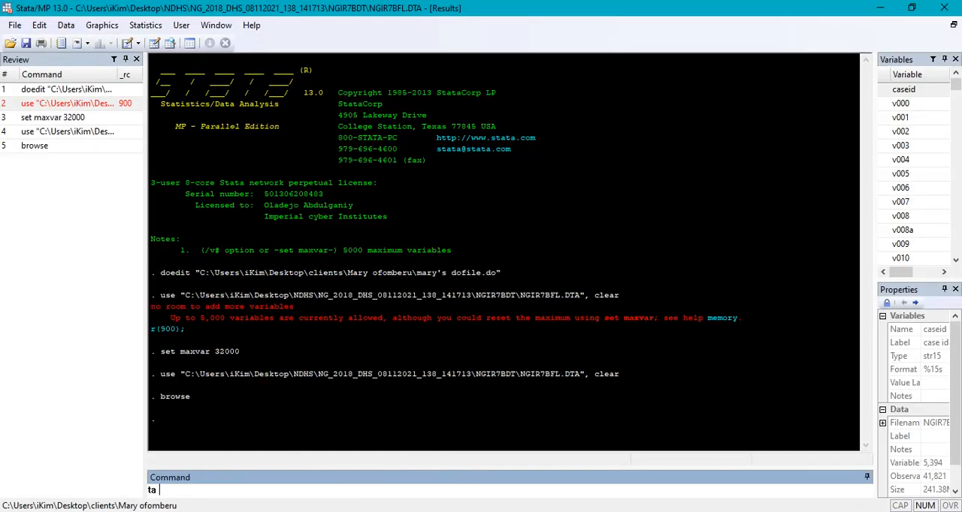
pyautogui.write('v219')
pyautogui.press('Return')
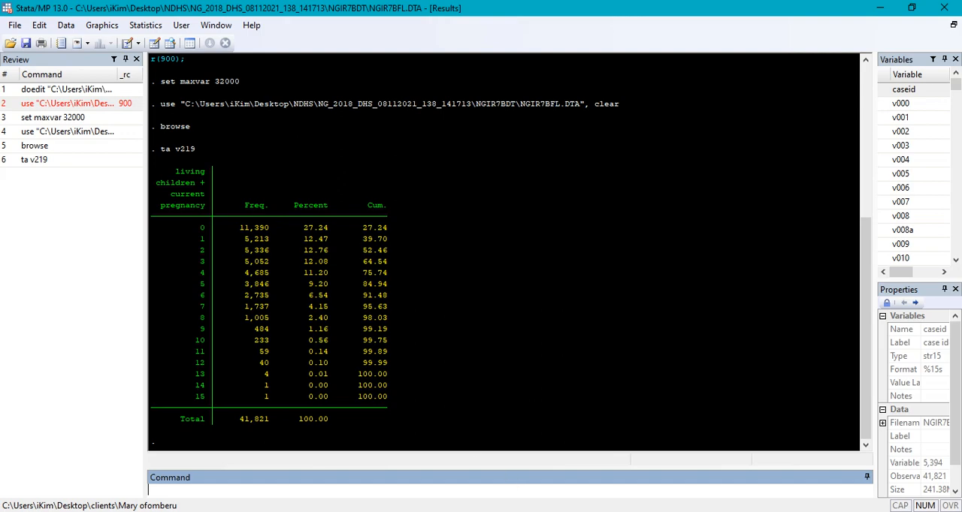
# - Check the variable list in the Word document, and tabulate the intermittent preventive treatment variable m49a_1 in Stata
pyautogui.hotkey('alt', 'Tab')
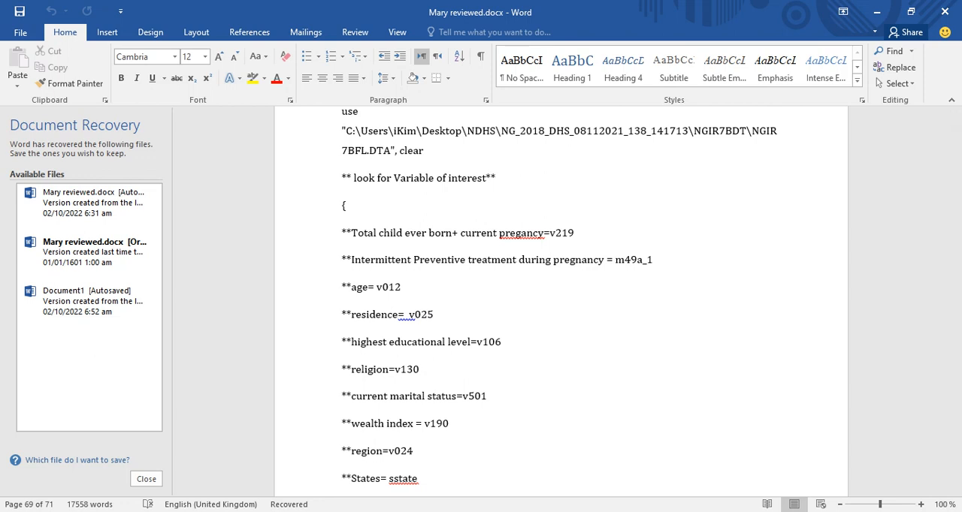
pyautogui.moveTo(474, 505)
pyautogui.click(455, 480)
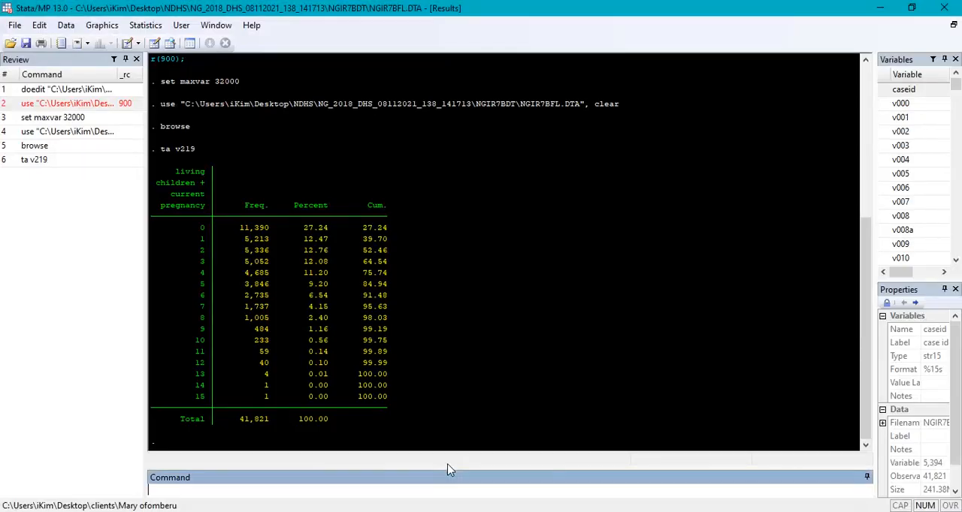
pyautogui.write('ta m49a_1')
pyautogui.press('Return')
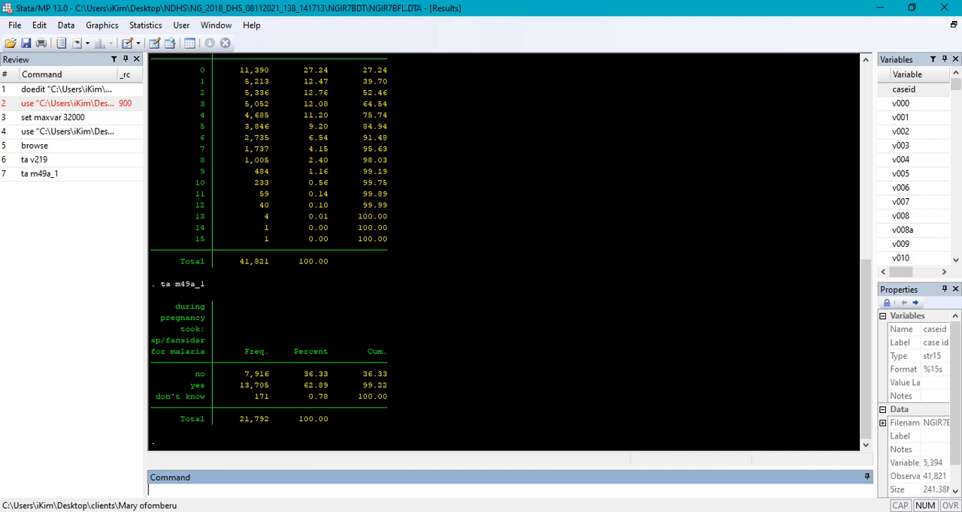
# - Switch to Word and examine the rest of the variable list and the data cleaning and univariate analysis code in Appendix II
pyautogui.hotkey('alt', 'Tab')
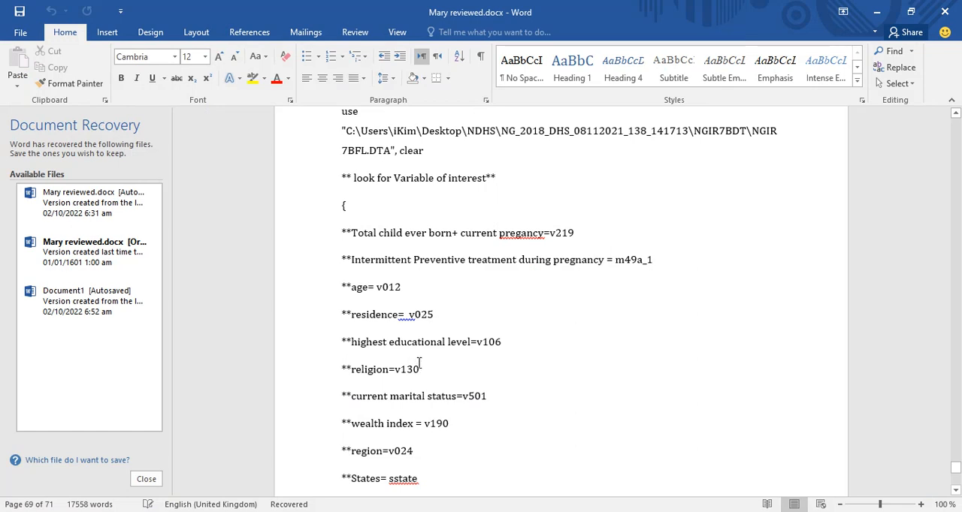
pyautogui.scroll(-1, 418, 364)
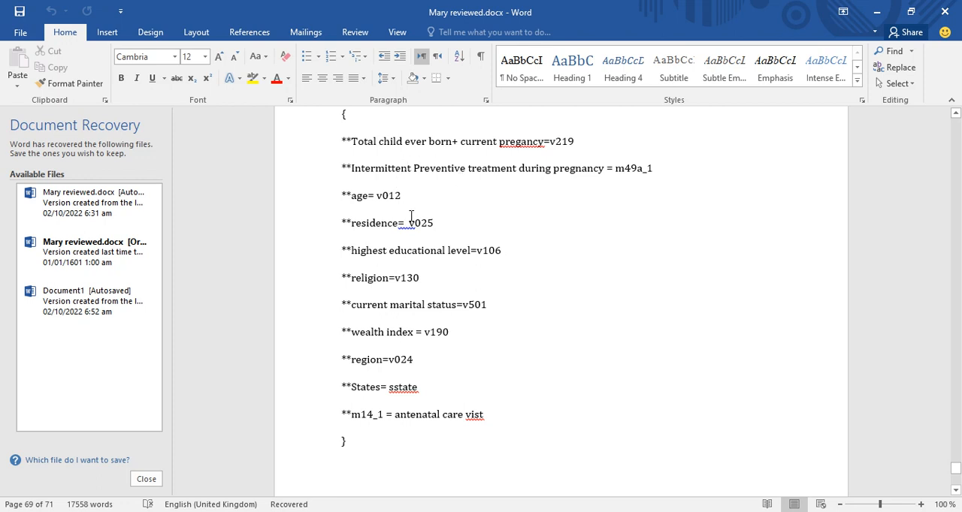
pyautogui.scroll(-7, 411, 216)
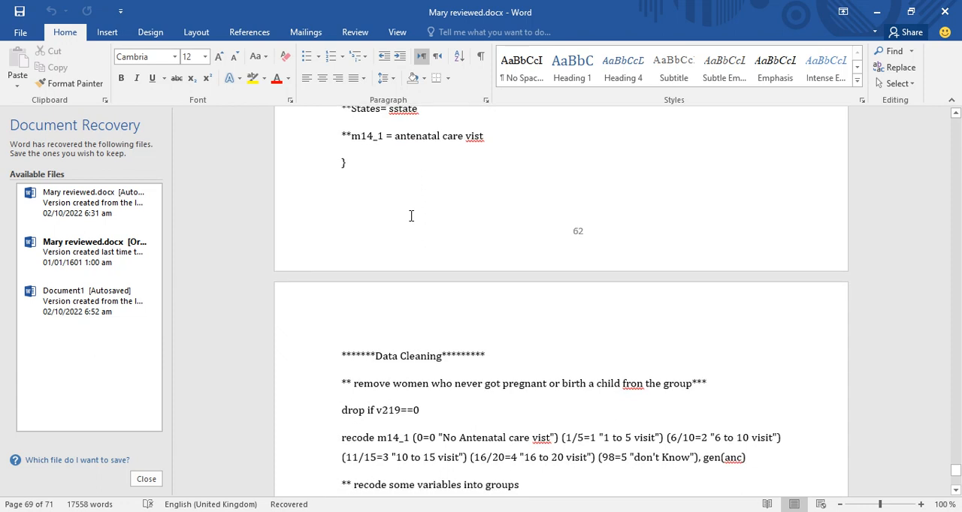
pyautogui.scroll(-1, 411, 216)
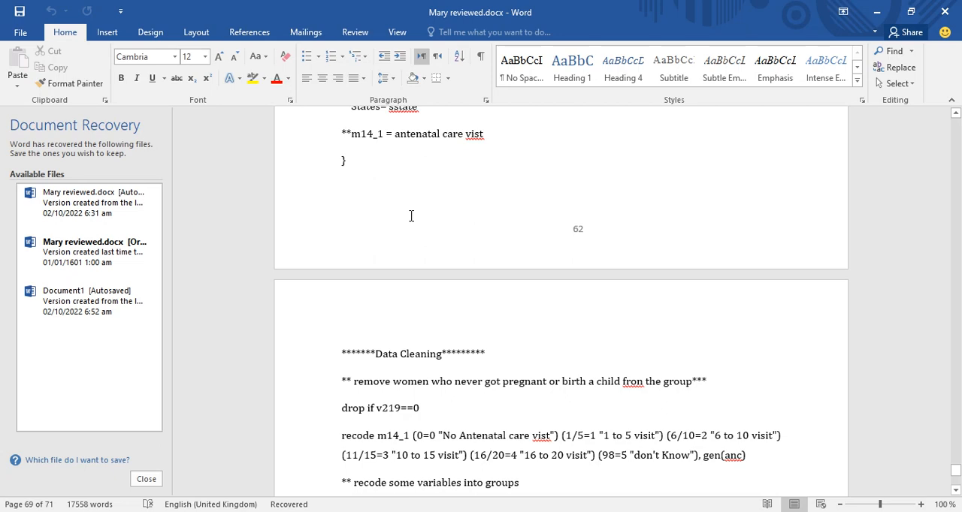
pyautogui.scroll(-4, 411, 216)
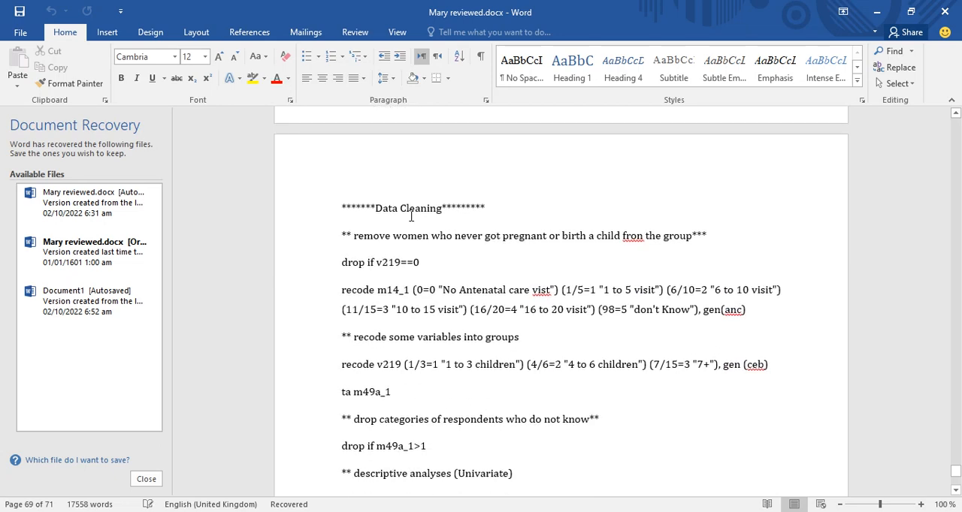
pyautogui.scroll(-4, 411, 216)
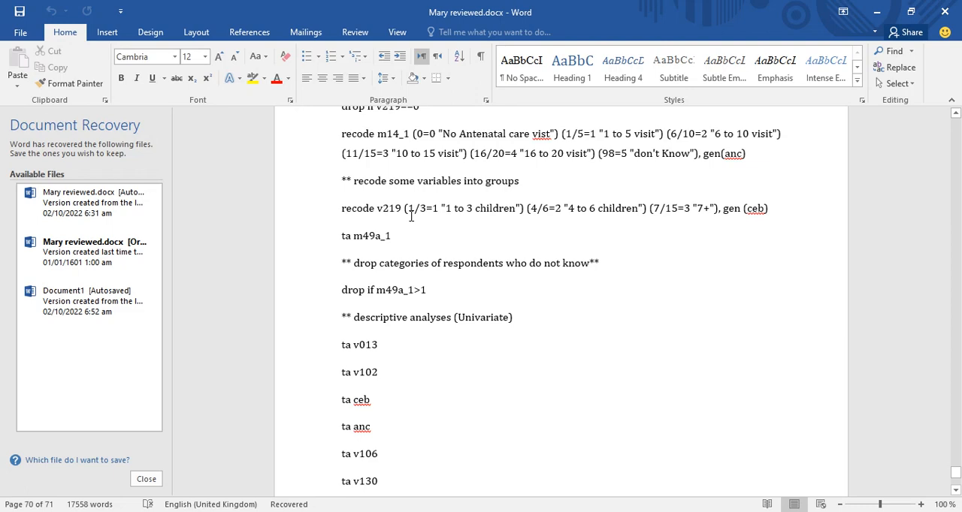
pyautogui.scroll(15, 411, 216)
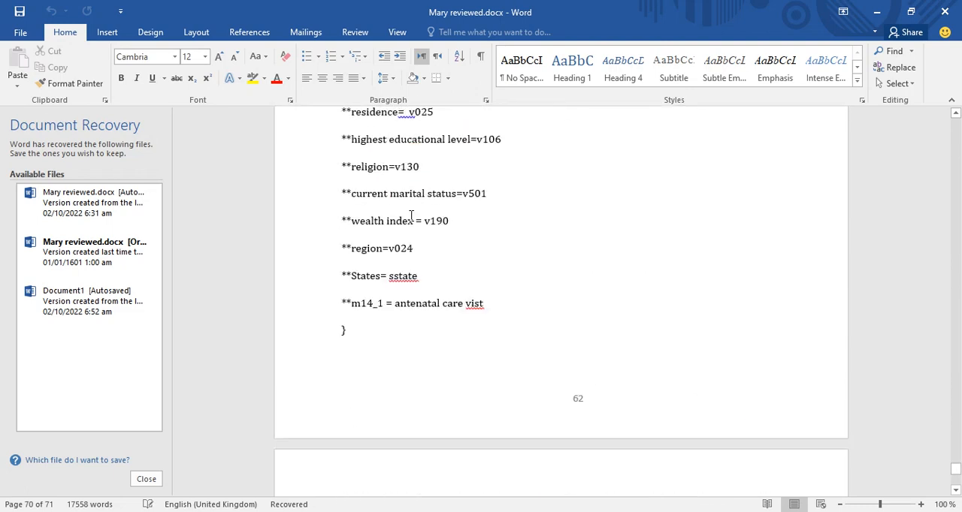
pyautogui.scroll(6, 411, 216)
# - Add " / v013" after v012 in the age entry of the variables of interest list
pyautogui.click(425, 286)
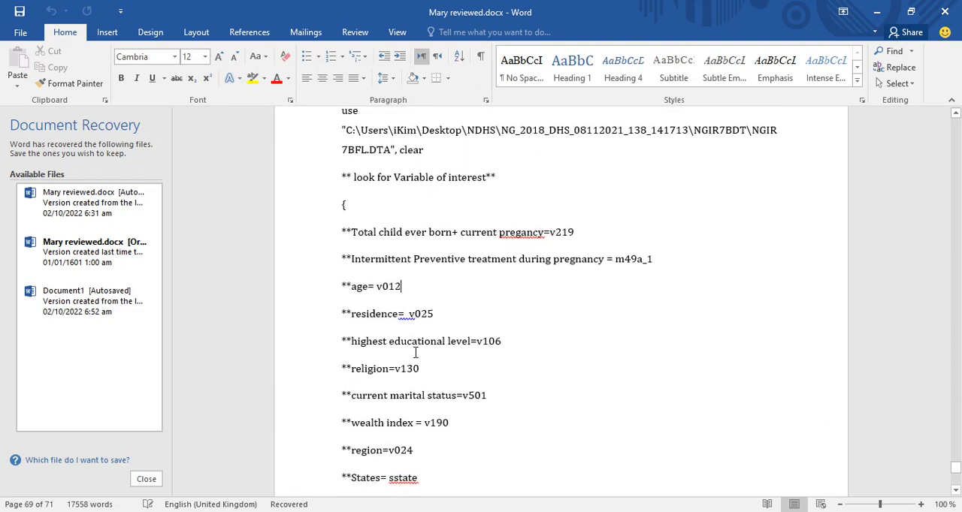
pyautogui.write('/')
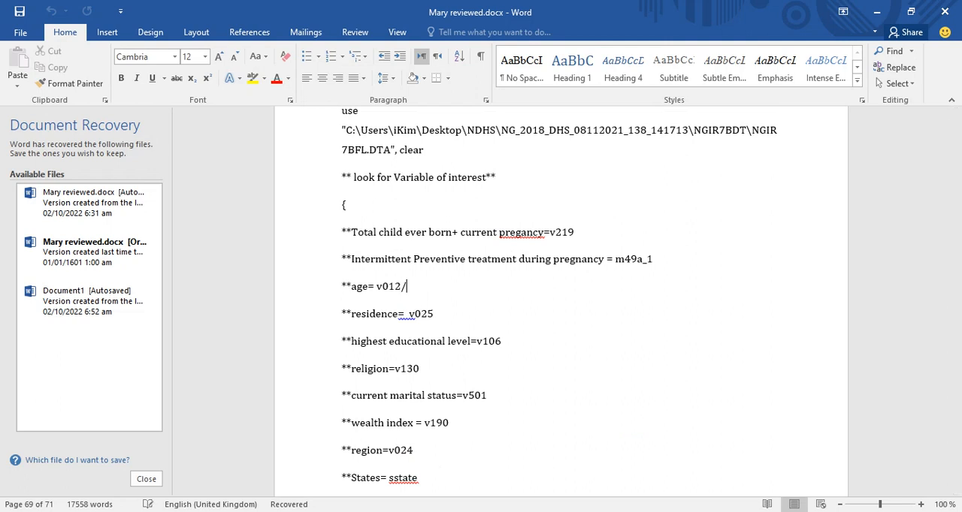
pyautogui.press('BackSpace')
pyautogui.press('BackSpace')
pyautogui.write('2 / v0134')
pyautogui.press('BackSpace')
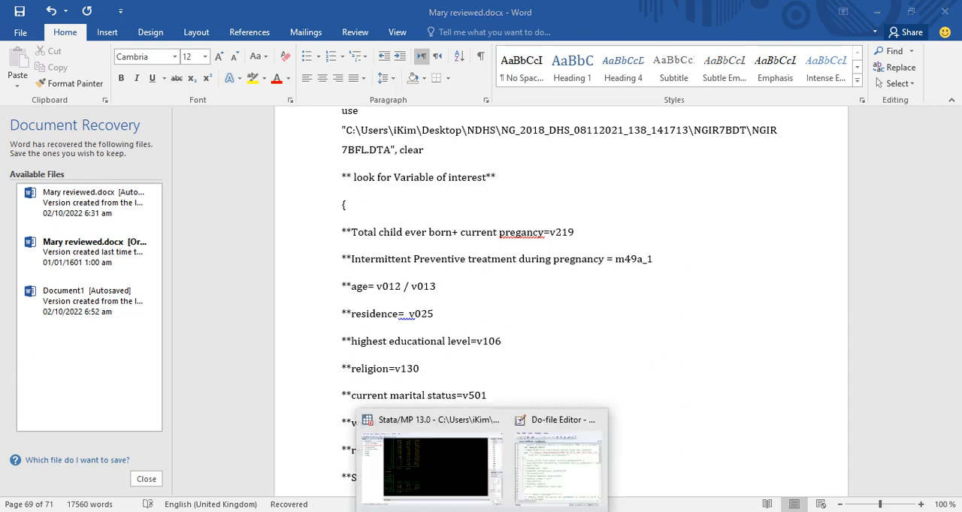
# - Switch to Stata and tabulate the respondent's current age variable v012 with the ta command
pyautogui.click(465, 480)
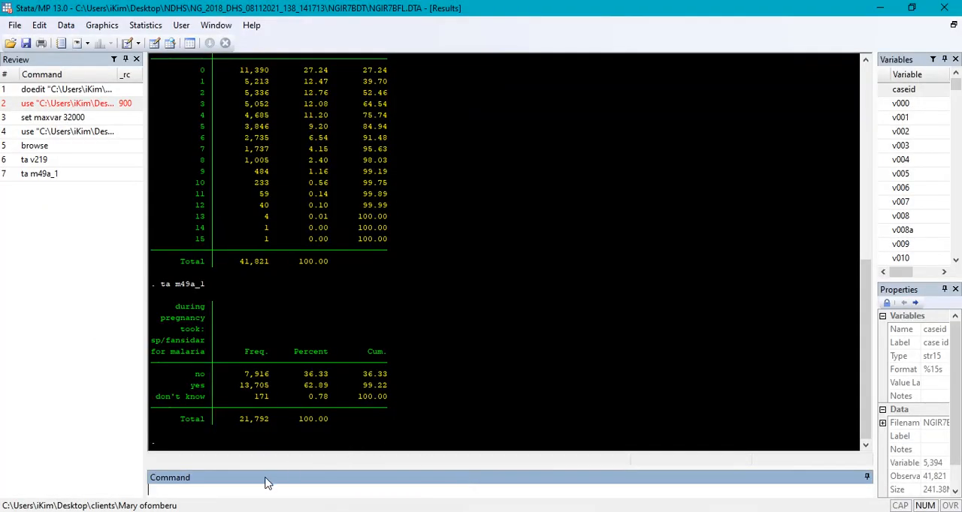
pyautogui.write('ta v012')
pyautogui.press('Return')
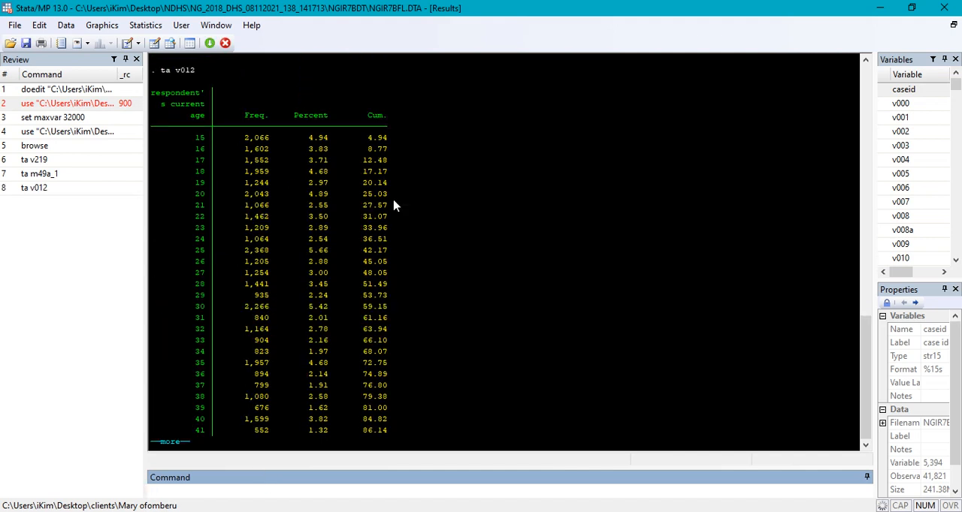
# - Display the remaining rows of the v012 tabulation and review the frequencies across all the respondent ages
pyautogui.press('Return')
pyautogui.press('Return')
pyautogui.press('Return')
pyautogui.press('Return')
pyautogui.press('Return')
pyautogui.press('Return')
pyautogui.press('Return')
pyautogui.press('Return')
pyautogui.press('Return')
pyautogui.press('Return')
pyautogui.press('Return')
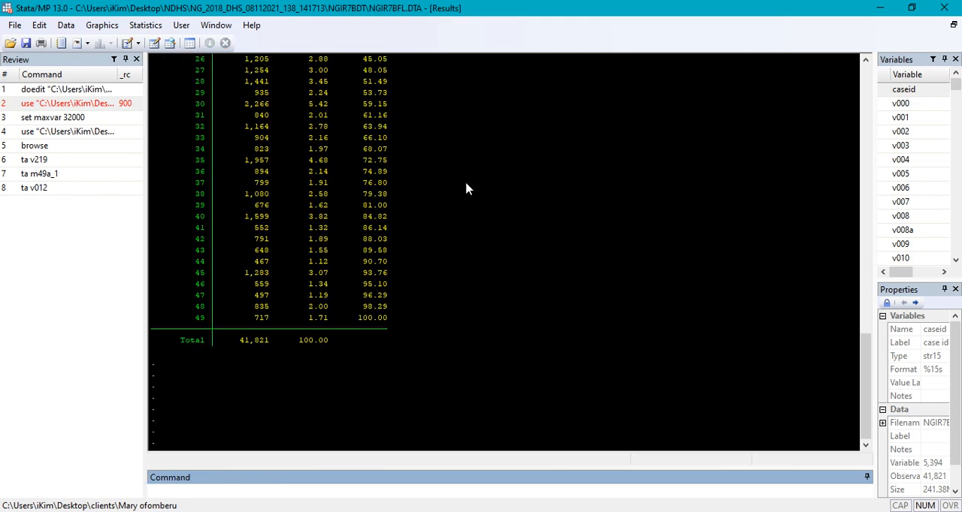
pyautogui.scroll(6, 466, 188)
pyautogui.scroll(2, 464, 189)
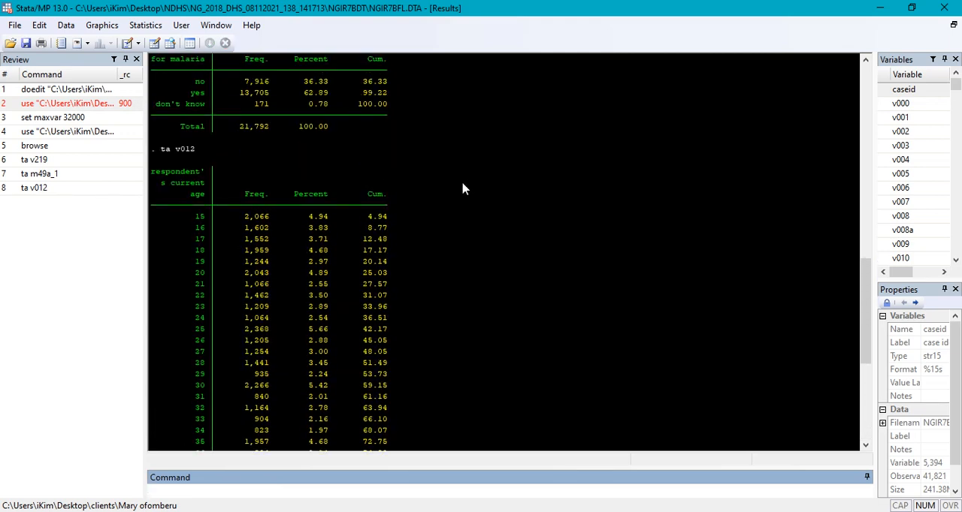
pyautogui.scroll(-8, 464, 189)
pyautogui.scroll(8, 463, 189)
pyautogui.rightClick(462, 185)
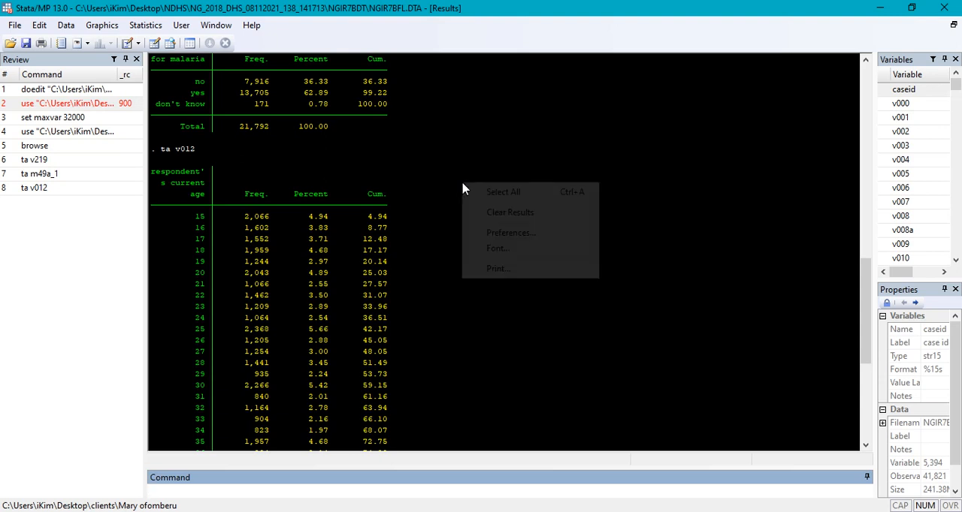
pyautogui.click(384, 231)
pyautogui.scroll(-8, 402, 216)
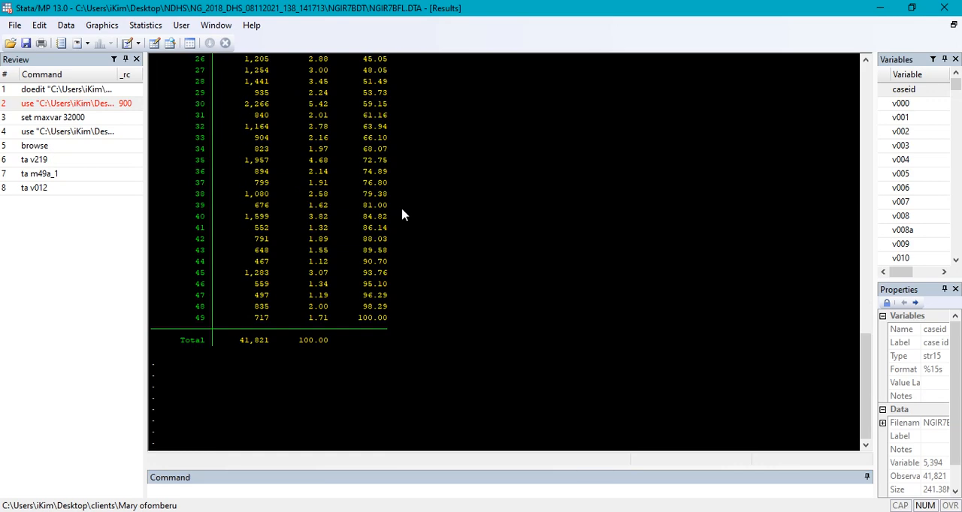
pyautogui.scroll(8, 402, 216)
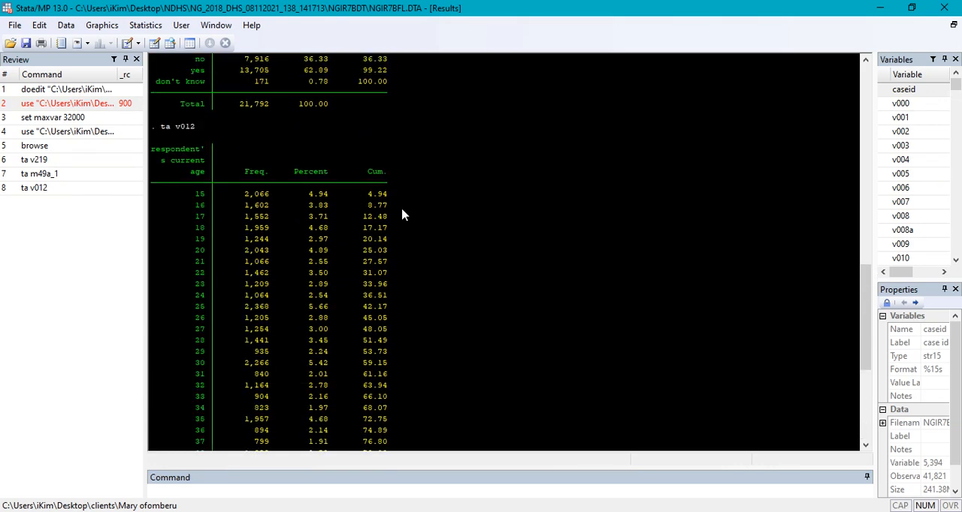
pyautogui.scroll(-8, 402, 216)
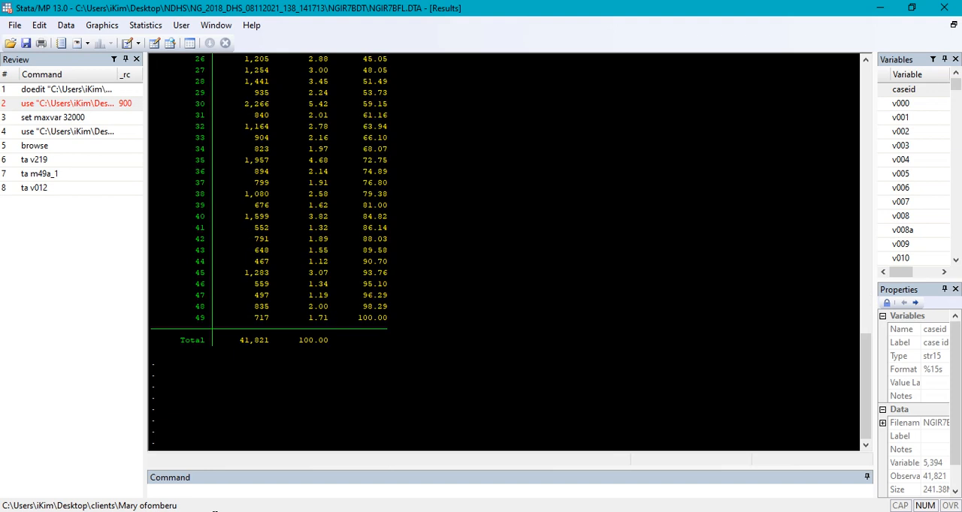
# - Tabulate the age in 5-year groups variable v013 with the ta command
pyautogui.click(161, 495)
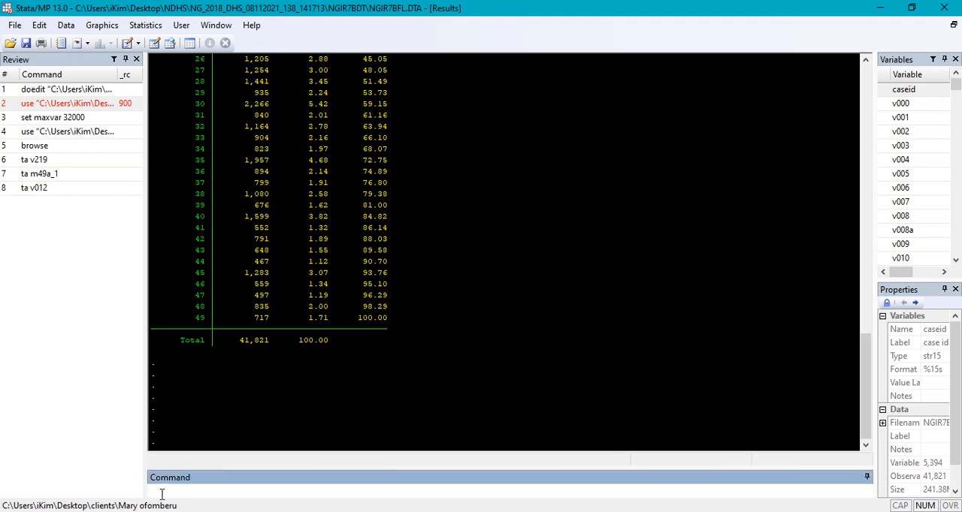
pyautogui.write('ta')
pyautogui.write(' v0')
pyautogui.write('1')
pyautogui.press('BackSpace')
pyautogui.write('013')
pyautogui.press('Return')
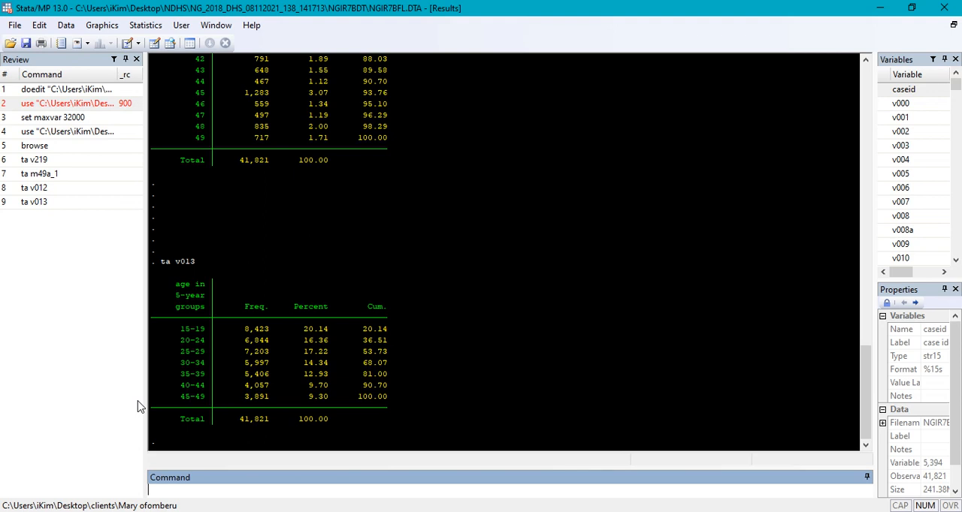
# - Review the tabulations of v219, m49a_1, v012 and v013 in the results, comparing their totals
pyautogui.scroll(6, 307, 206)
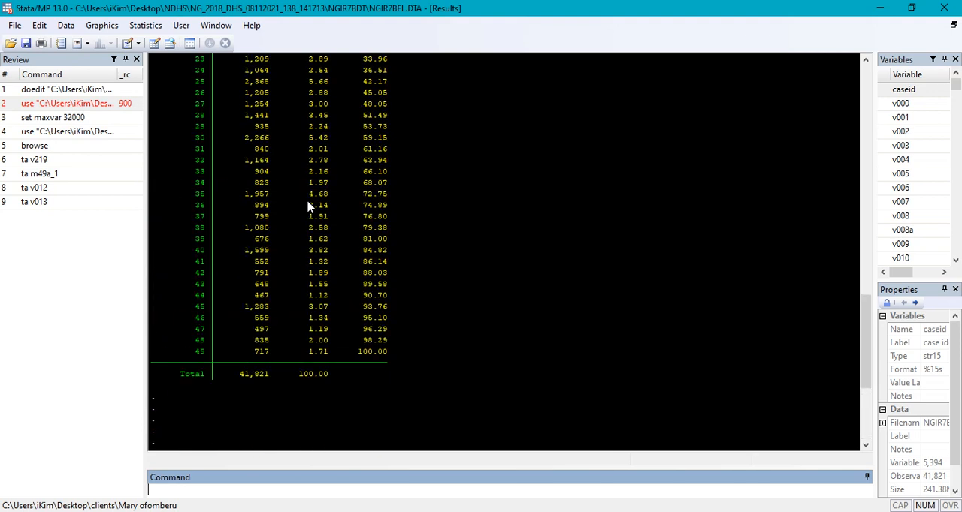
pyautogui.scroll(-6, 307, 205)
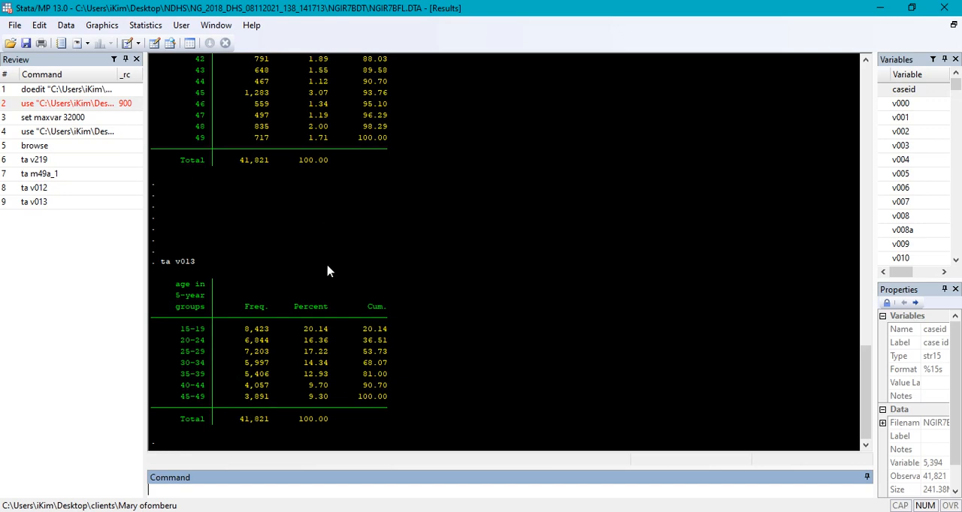
pyautogui.scroll(8, 326, 272)
pyautogui.scroll(15, 326, 272)
pyautogui.scroll(-3, 326, 272)
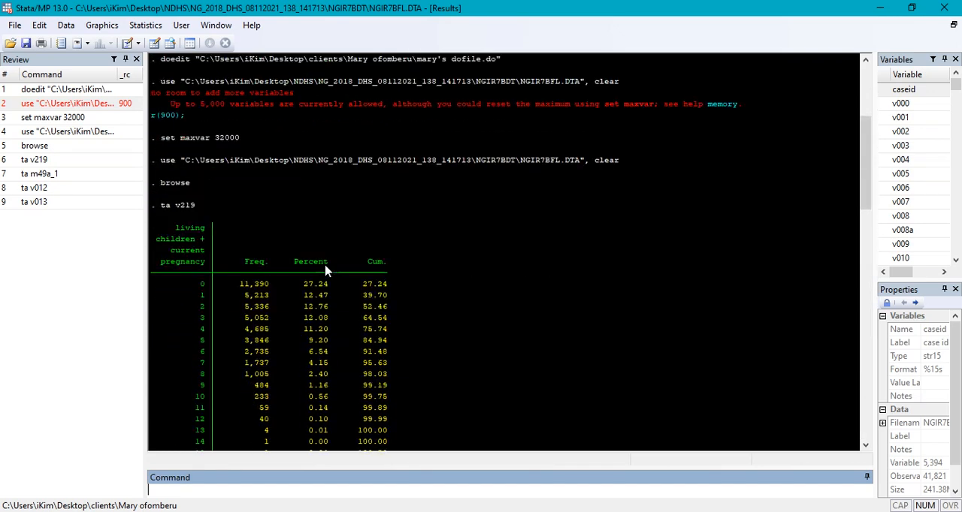
pyautogui.scroll(-3, 326, 272)
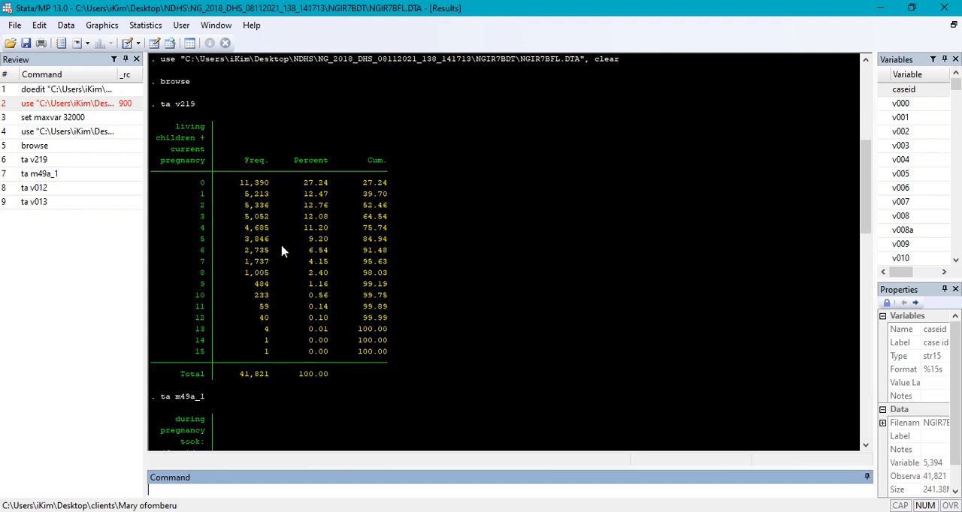
pyautogui.scroll(-20, 261, 167)
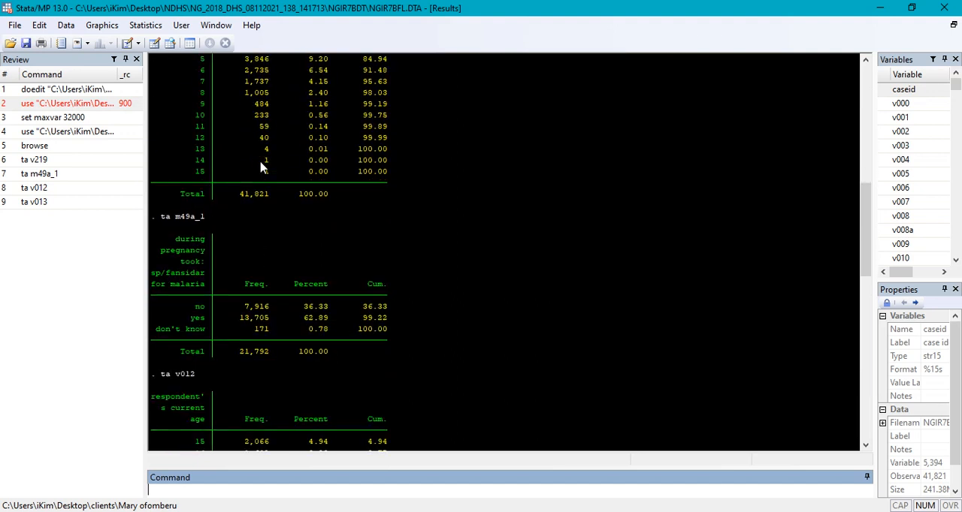
pyautogui.scroll(10, 262, 167)
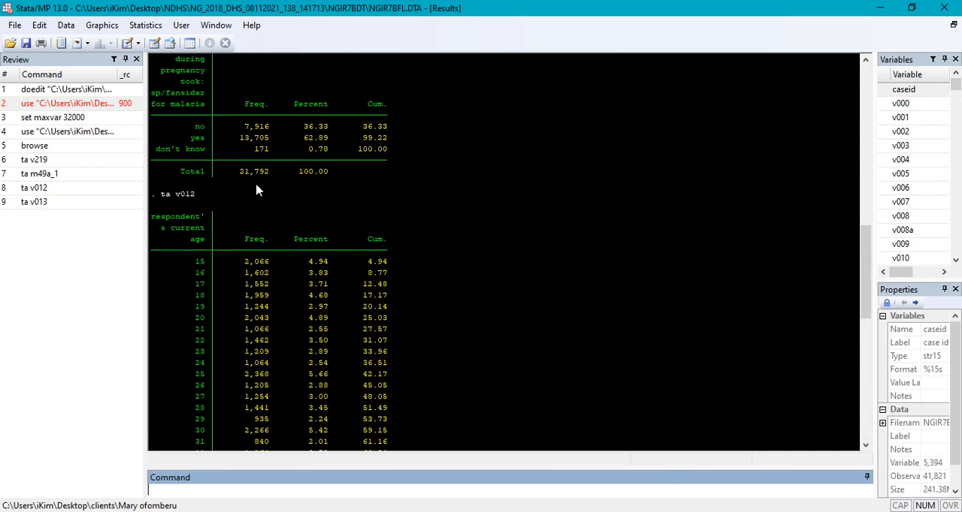
pyautogui.scroll(-15, 212, 167)
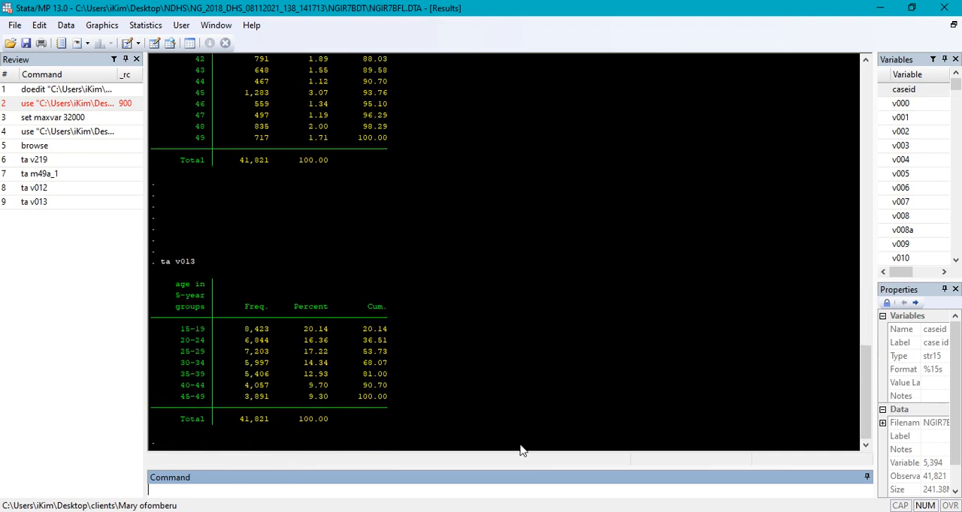
# - Check the variables of interest list in the Word document, and tabulate the type of place of residence variable v025 in Stata
pyautogui.hotkey('alt', 'Tab')
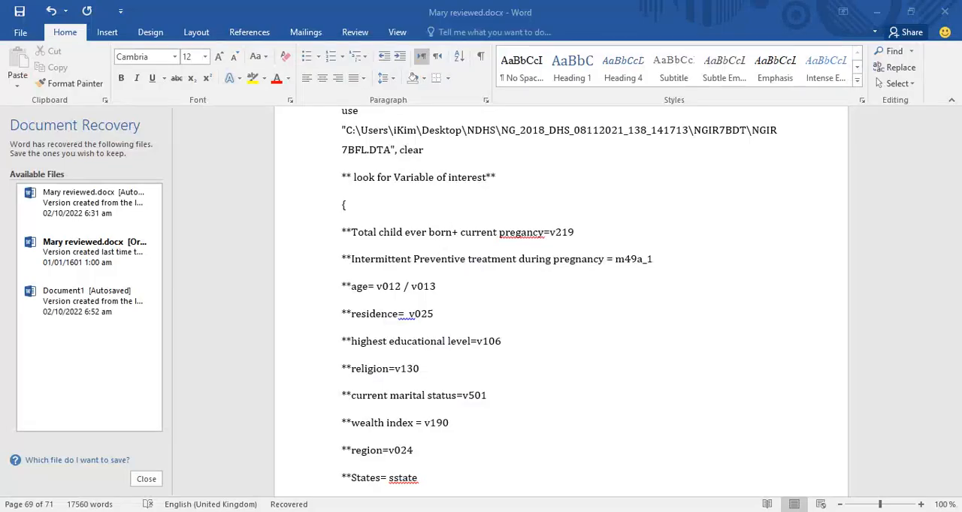
pyautogui.scroll(-1, 421, 349)
pyautogui.scroll(-1, 413, 340)
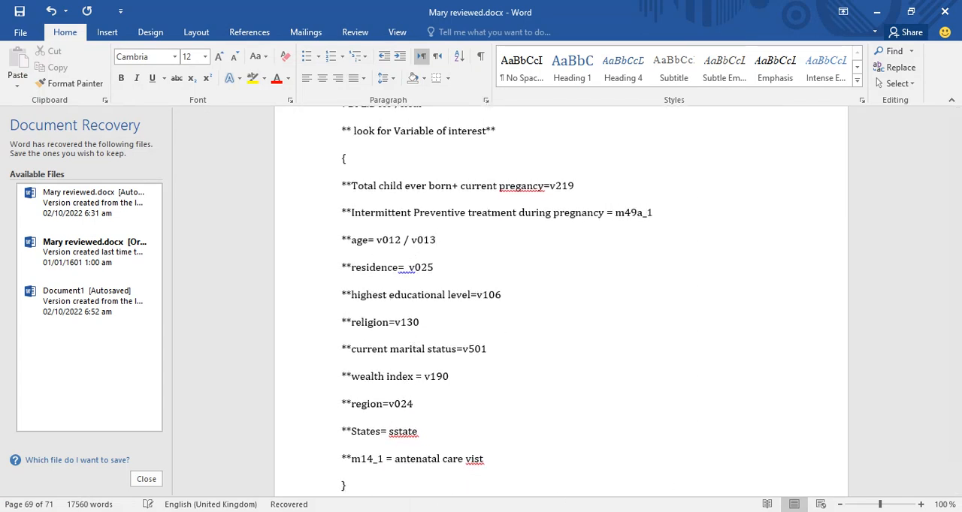
pyautogui.click(482, 511)
pyautogui.click(443, 451)
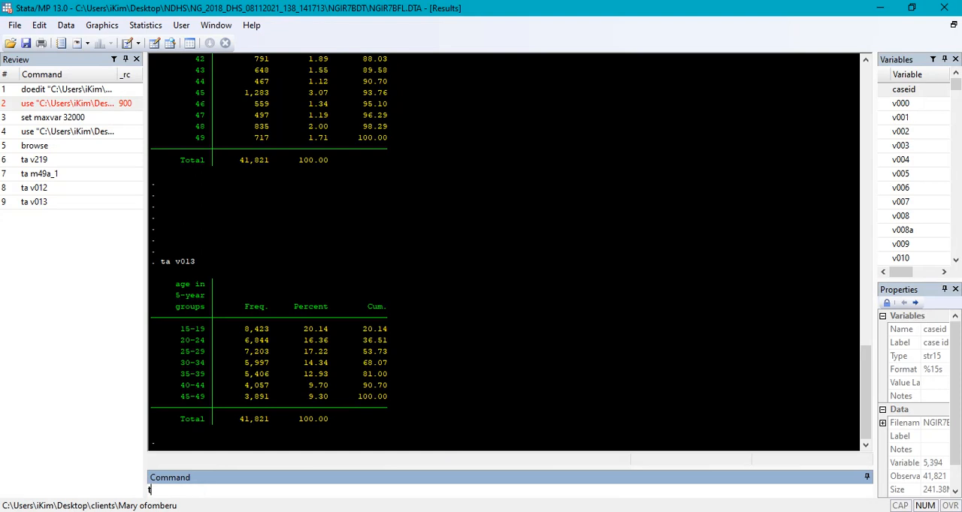
pyautogui.write('ta v')
pyautogui.press('BackSpace')
pyautogui.write('v')
pyautogui.press('BackSpace')
pyautogui.write('025')
pyautogui.press('Left')
pyautogui.press('Left')
pyautogui.press('Left')
pyautogui.write('v')
pyautogui.press('Return')
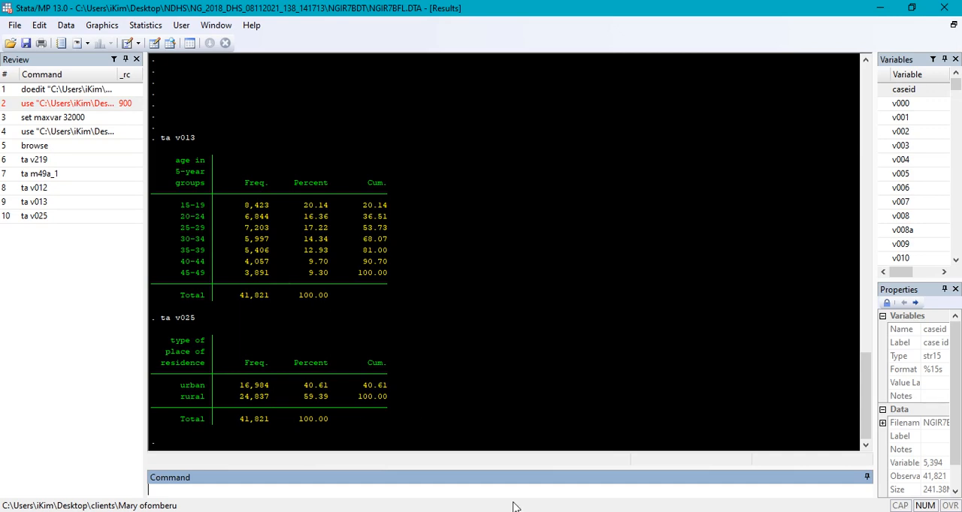
# - Check the highest educational level entry in the Word list, and tabulate its variable v106 in Stata
pyautogui.hotkey('alt', 'Tab')
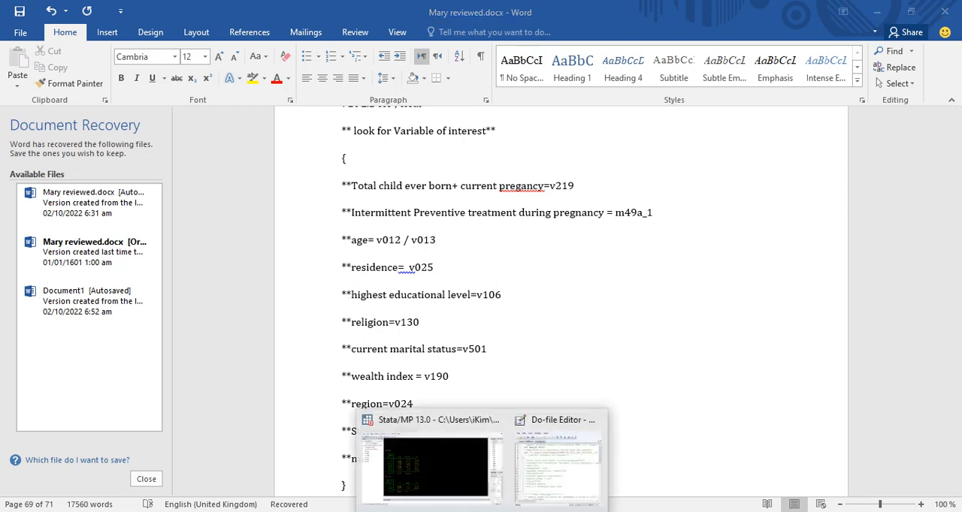
pyautogui.click(451, 481)
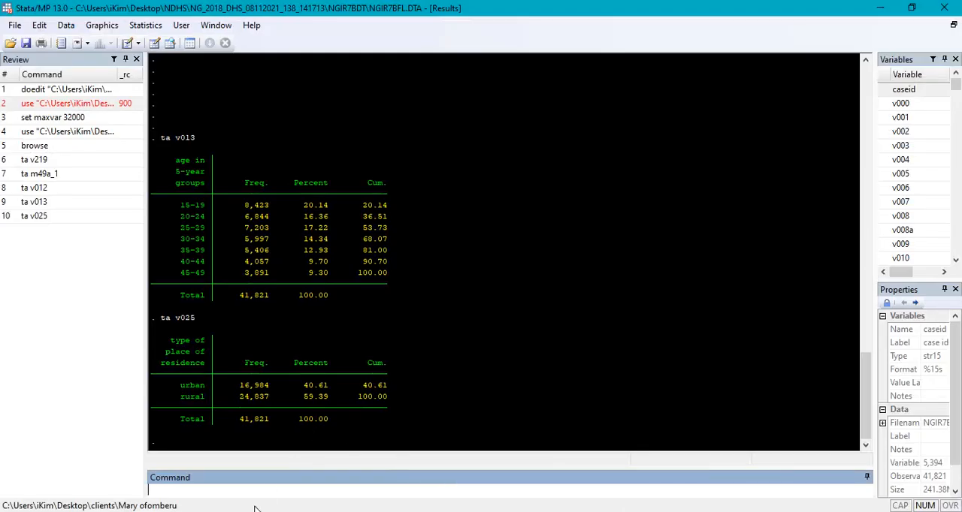
pyautogui.write('tav106')
pyautogui.press('Return')
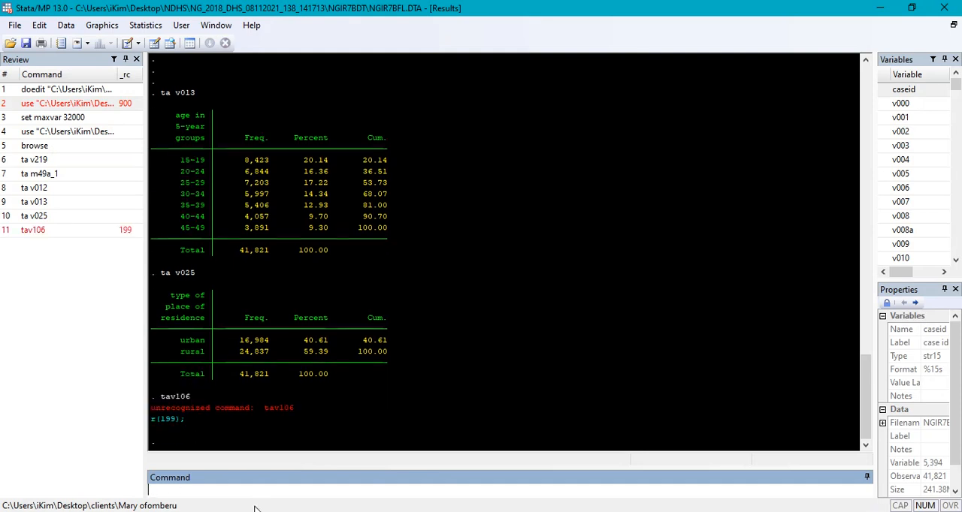
pyautogui.write('ra')
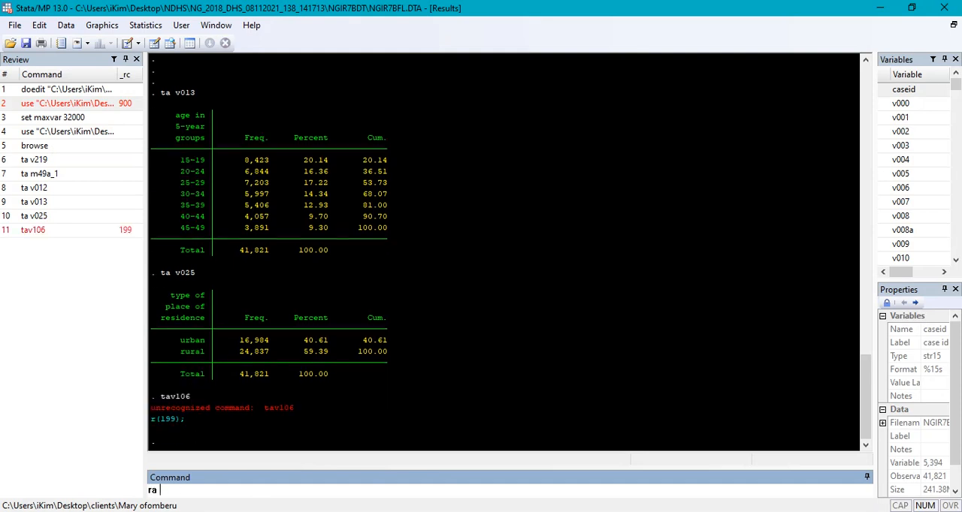
pyautogui.press('BackSpace')
pyautogui.press('BackSpace')
pyautogui.write('rta')
pyautogui.press('BackSpace')
pyautogui.press('BackSpace')
pyautogui.press('BackSpace')
pyautogui.write('ta g')
pyautogui.press('BackSpace')
pyautogui.write('v106')
pyautogui.press('Return')
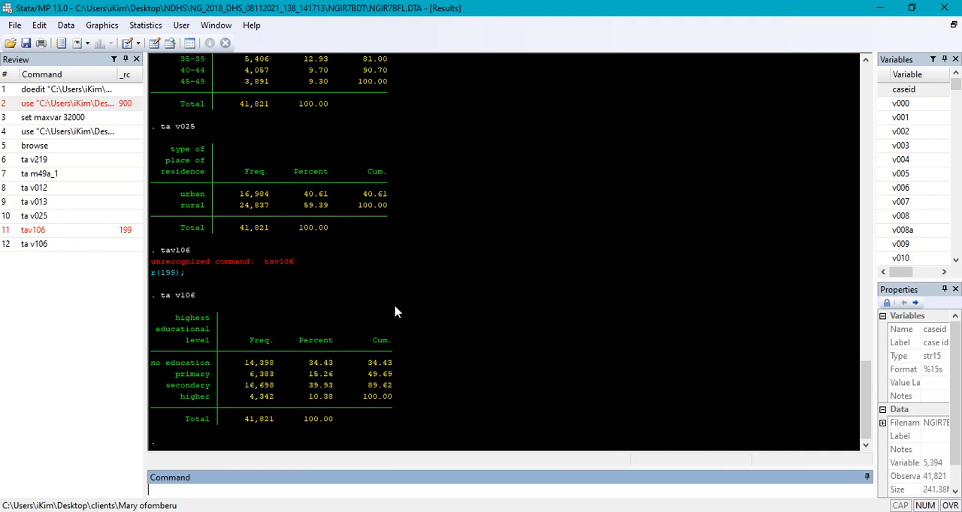
# - Look up the region entry in the Word list, and tabulate its variable v024 in Stata
pyautogui.hotkey('alt', 'Tab')
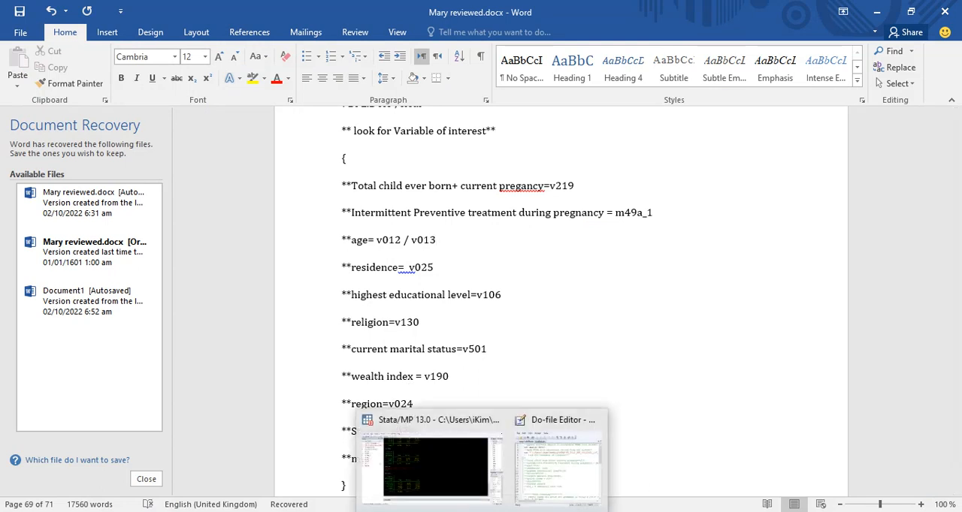
pyautogui.click(448, 471)
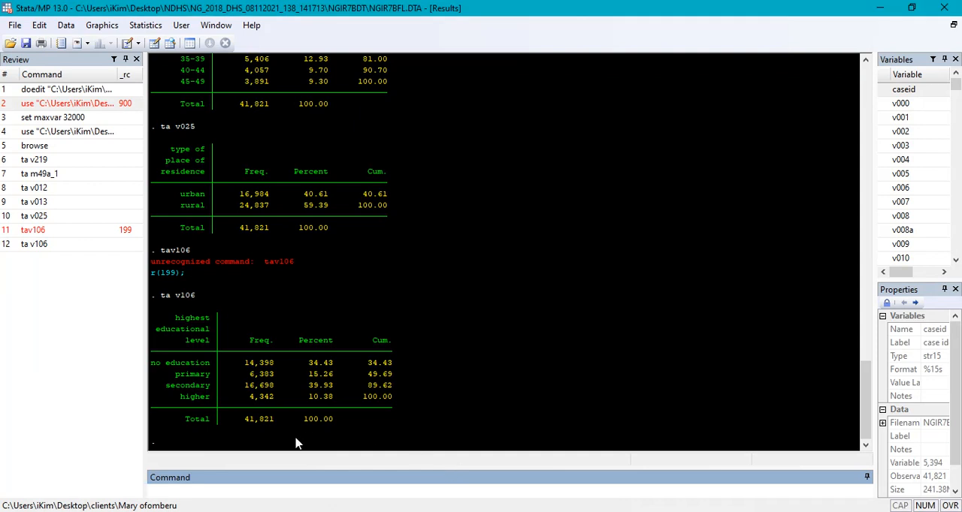
pyautogui.write('ta v024')
pyautogui.press('Return')
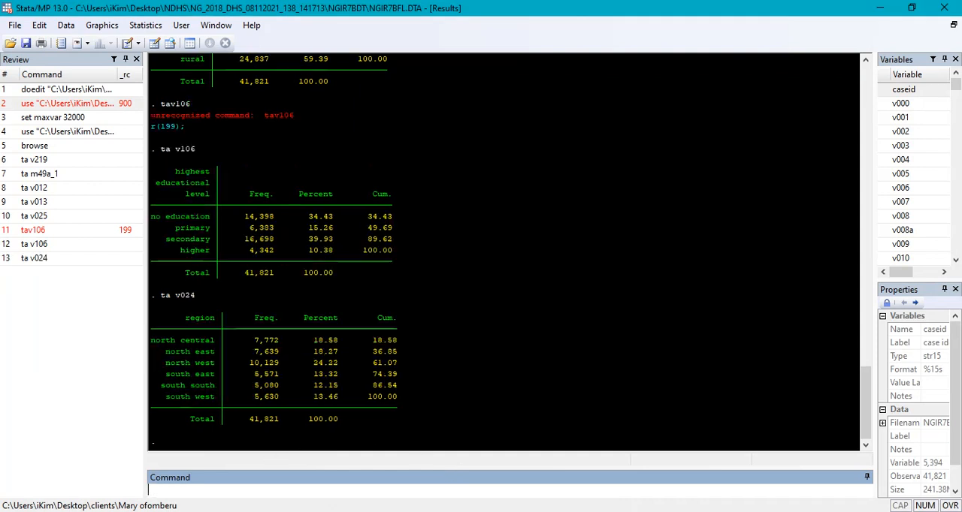